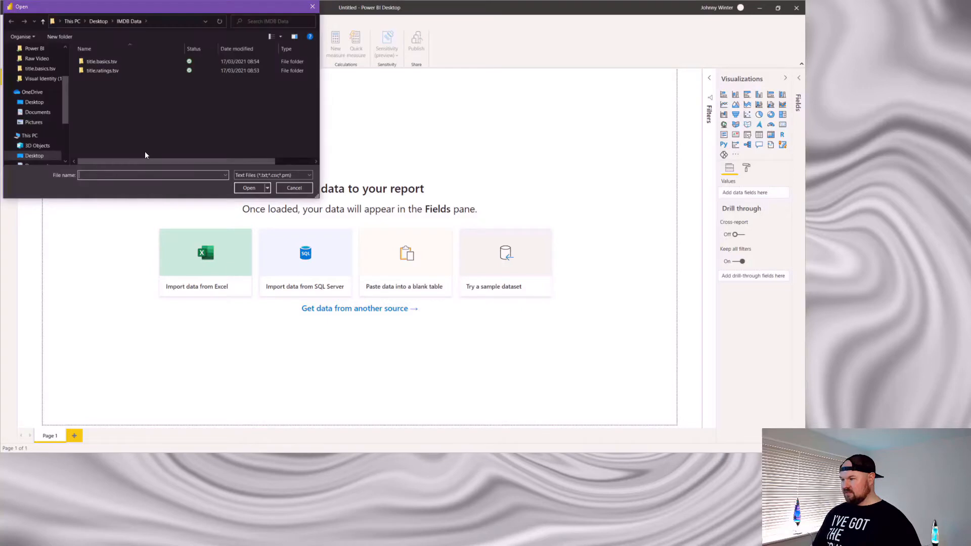
Import data.tsv from the title.basics.tsv folder and open it for transformation in the query editor.
double_click(99, 61)
click(97, 62)
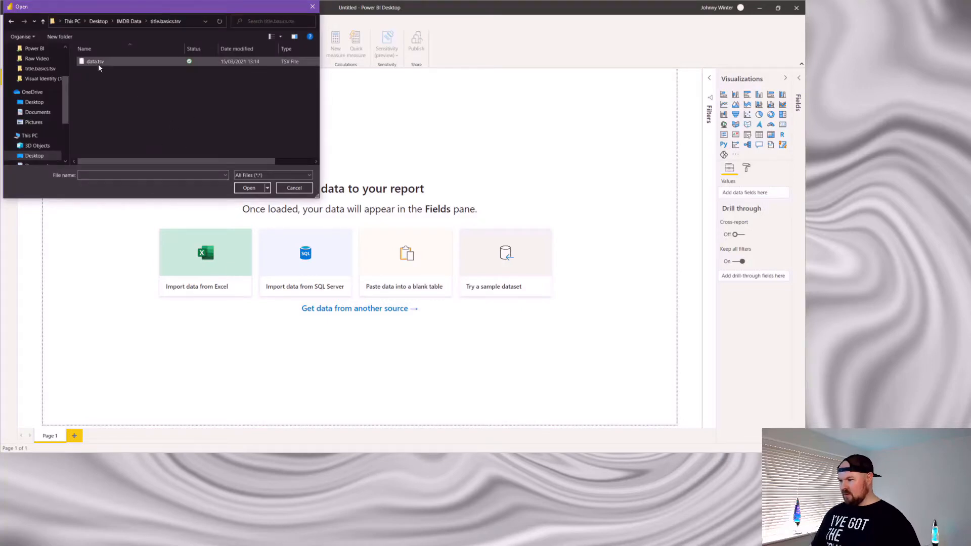
click(248, 188)
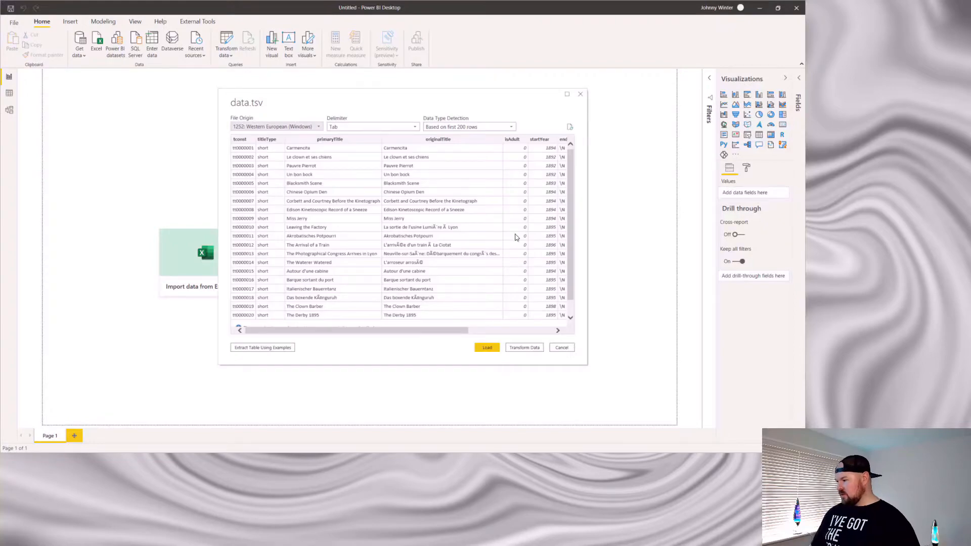
click(529, 347)
Filter the titleType column to keep only movie rows.
click(221, 79)
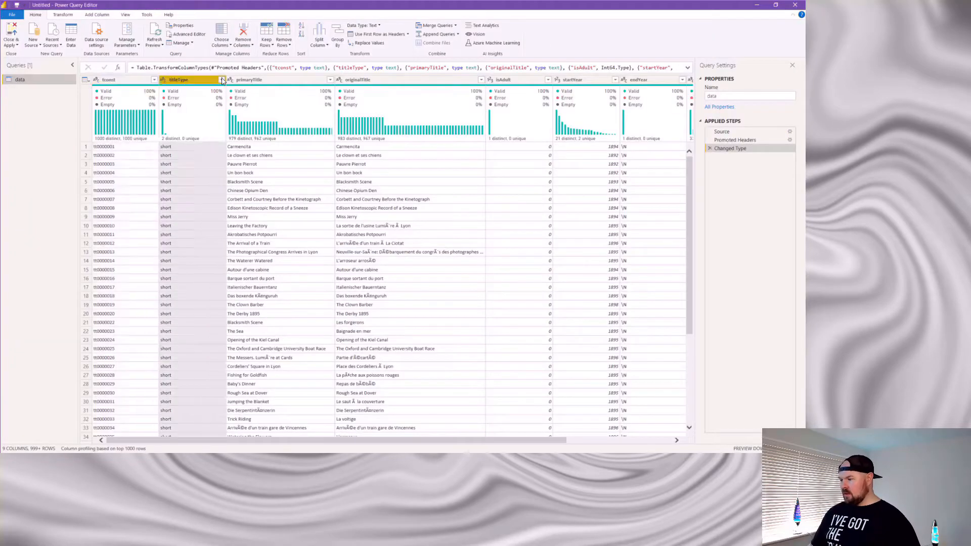
click(103, 185)
click(179, 227)
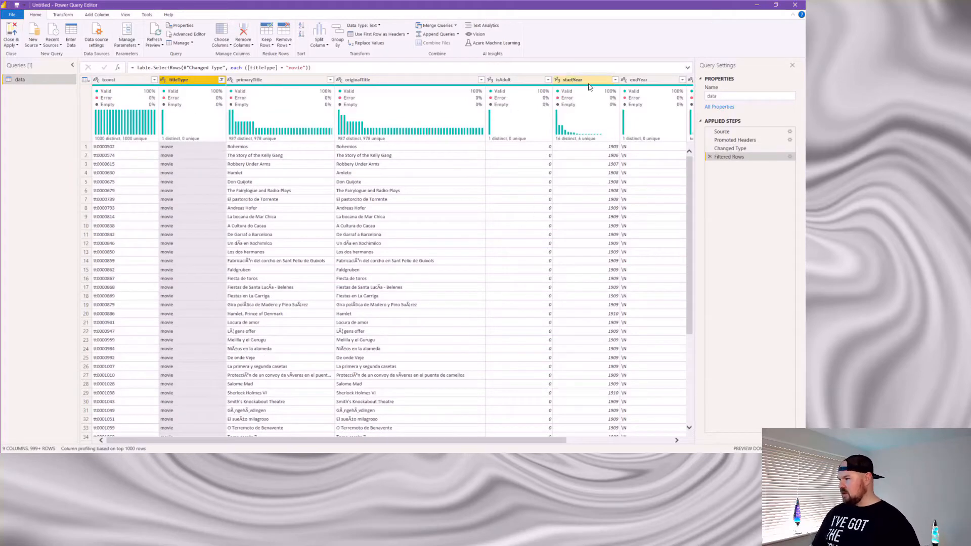
Filter the startYear column to keep rows greater than or equal to 2000.
click(615, 79)
mouse_move(609, 142)
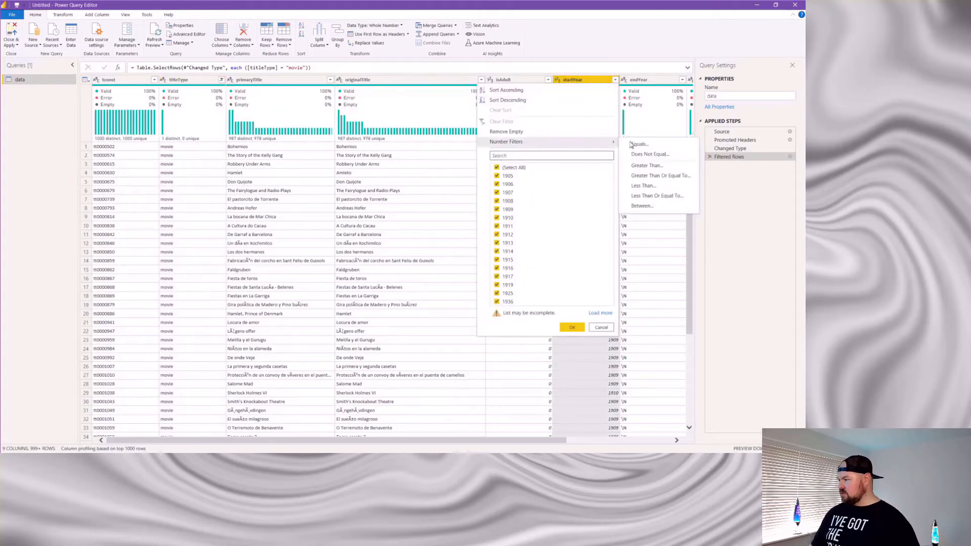
click(660, 176)
click(385, 228)
text(2000)
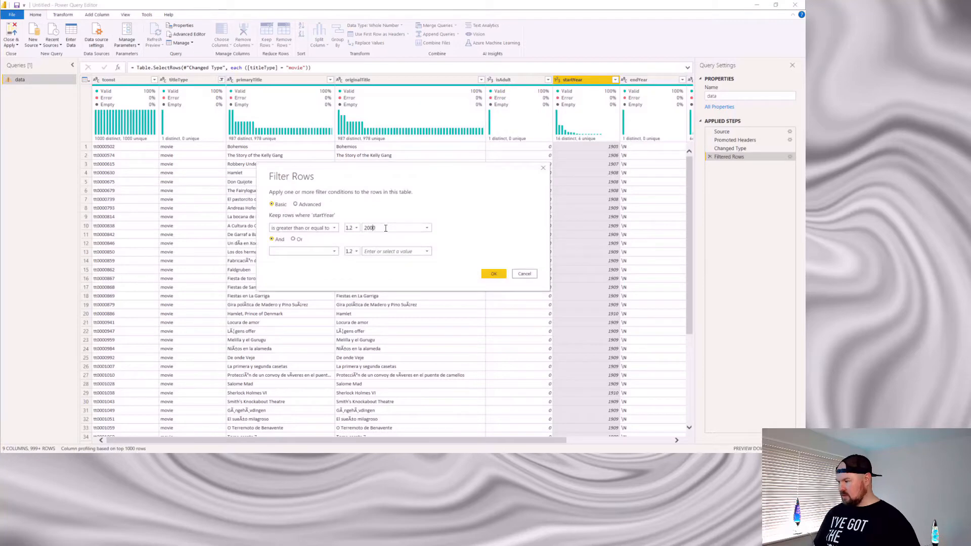
click(500, 278)
Exclude the \N values from the runtimeMinutes column and rename the query movies.
click(632, 79)
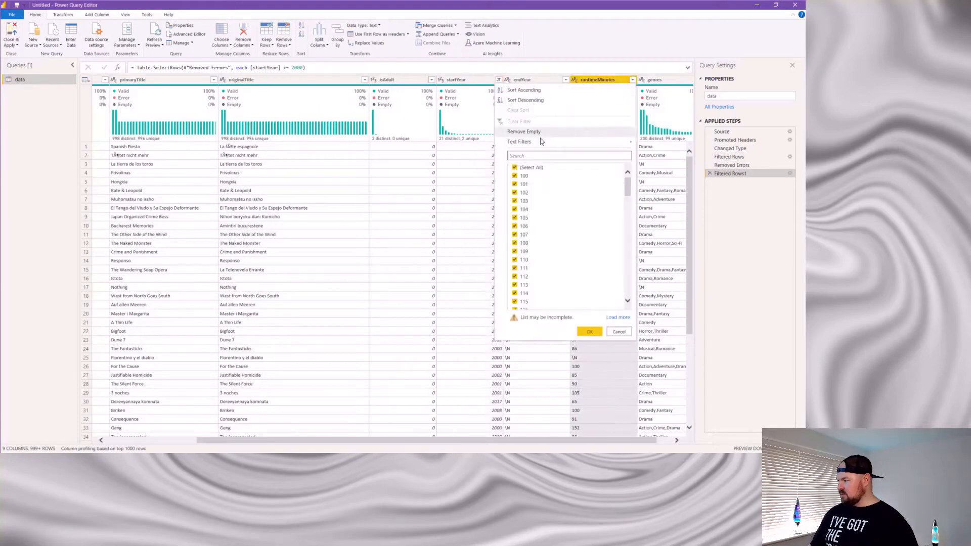
scroll(566, 233, down, 15)
click(515, 305)
click(588, 332)
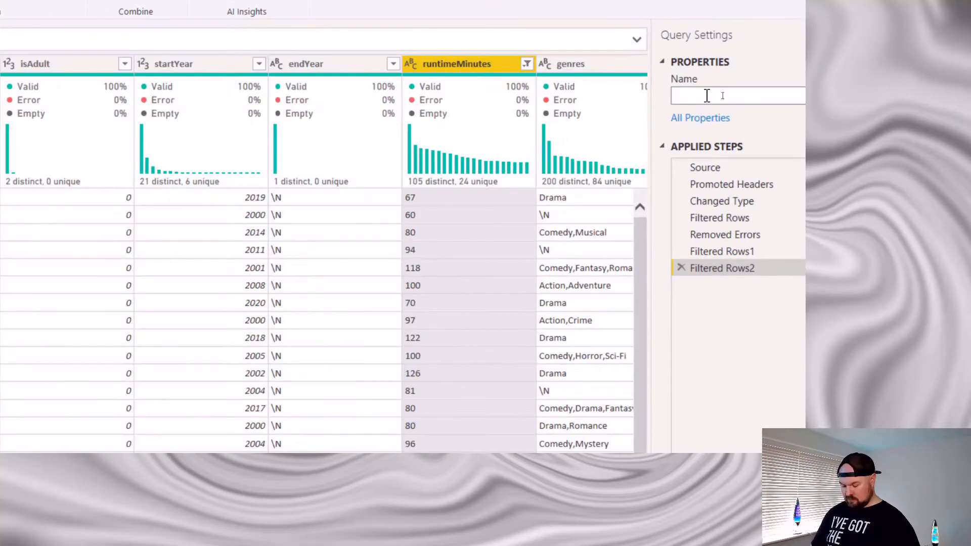
text(movies)
key(Return)
Import data.tsv from the title.ratings.tsv folder as a new Text/CSV query named ratings, and load both queries into the report.
click(34, 43)
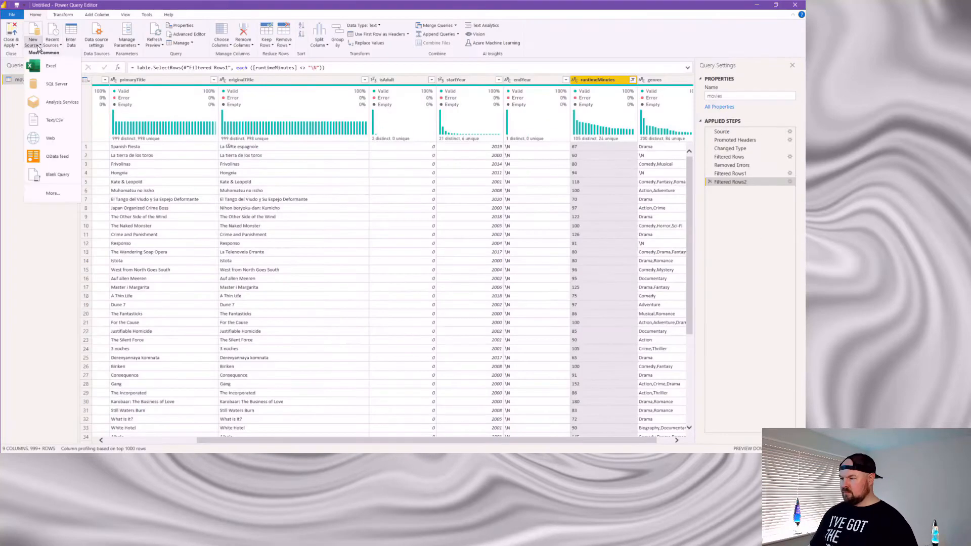
click(50, 120)
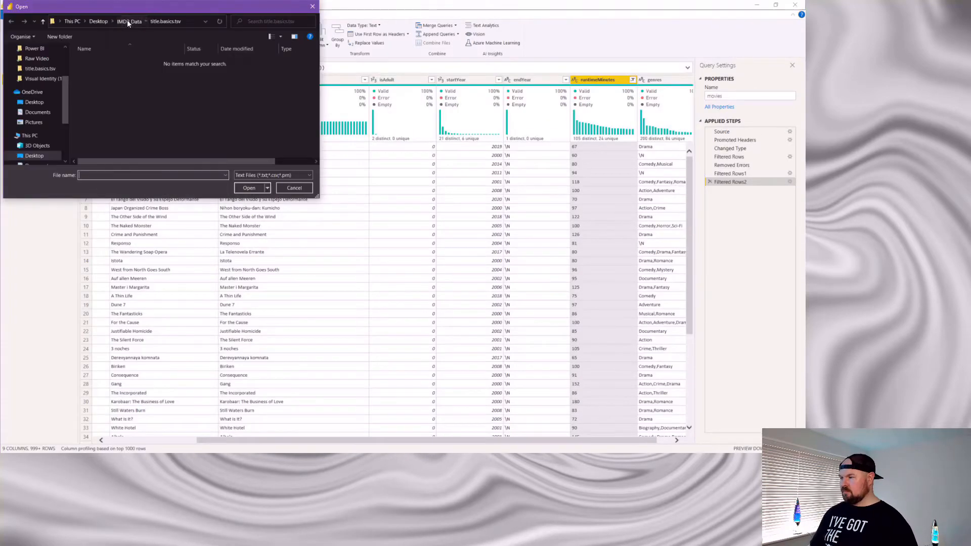
click(129, 21)
double_click(99, 72)
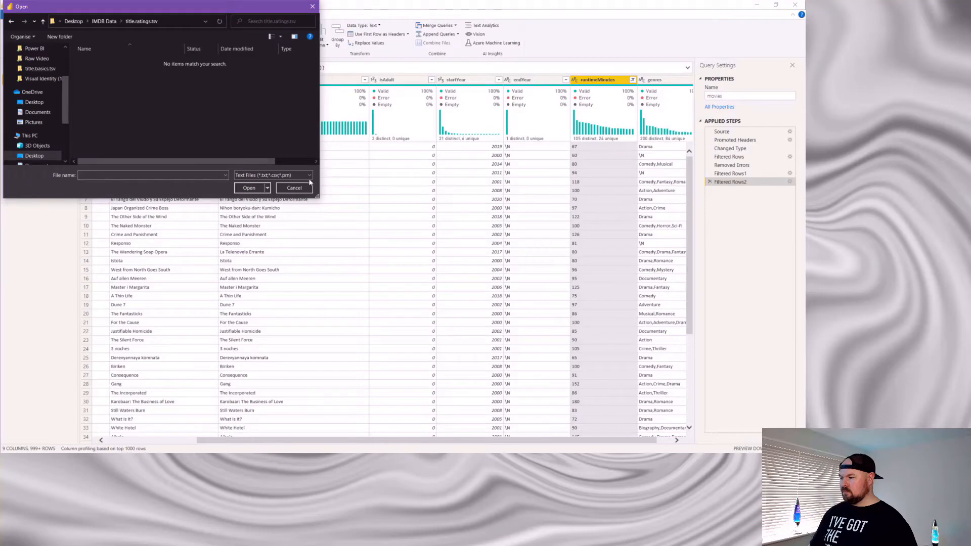
click(102, 62)
click(249, 188)
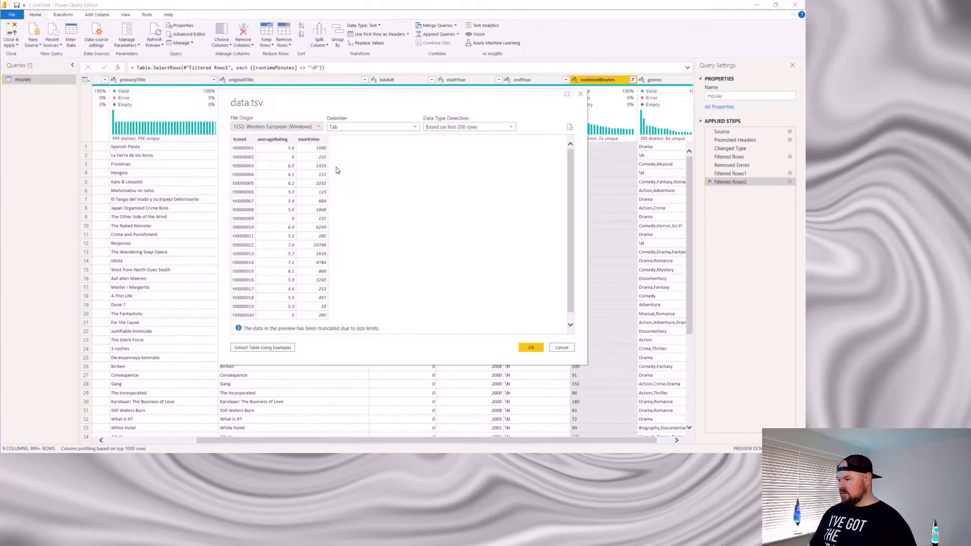
click(531, 347)
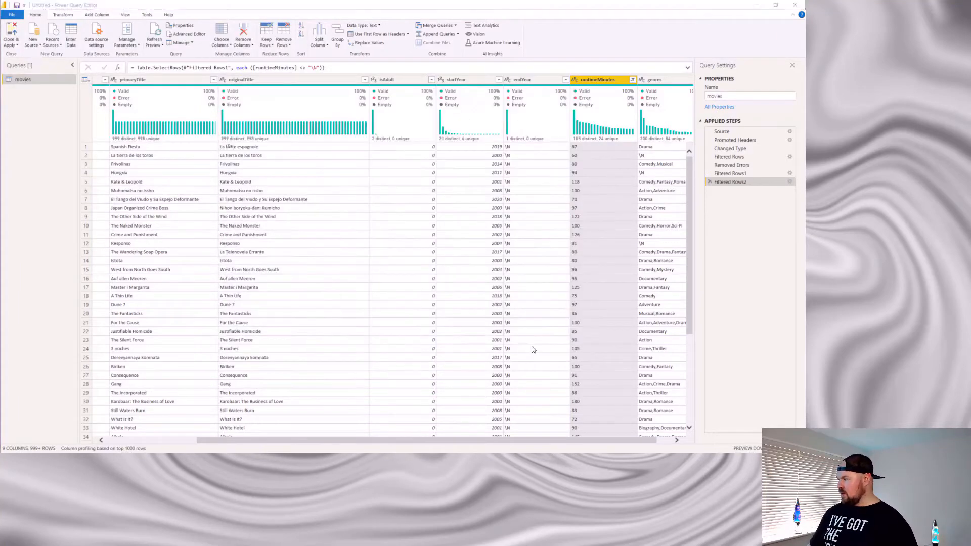
double_click(722, 98)
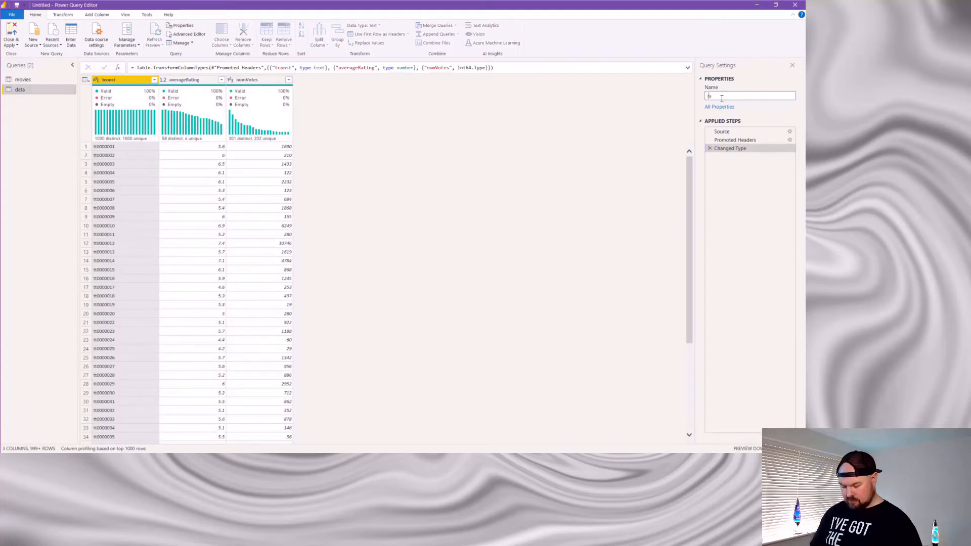
key(Return)
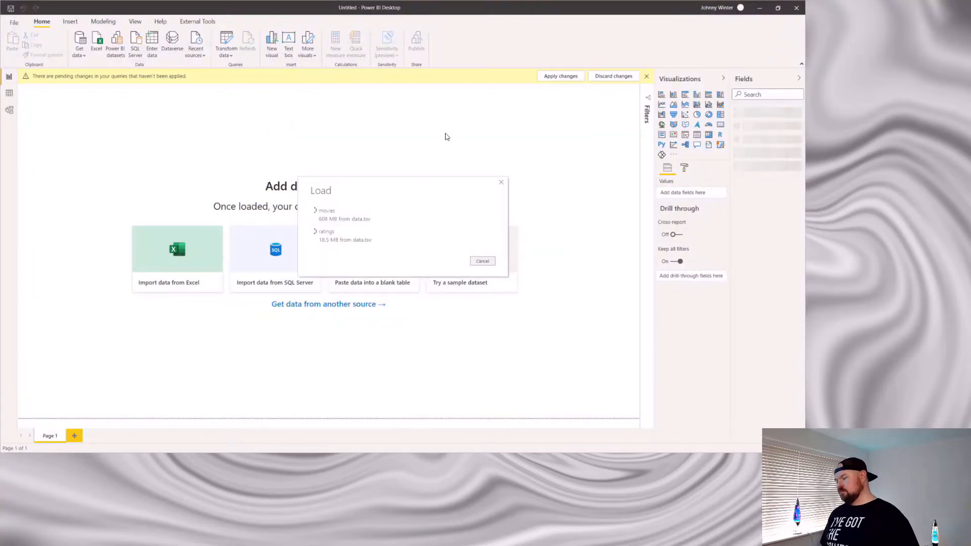
Reposition the ratings table in the model diagram so it sits apart from the movies table, with their relationship line clear.
click(9, 110)
drag(225, 231, 309, 151)
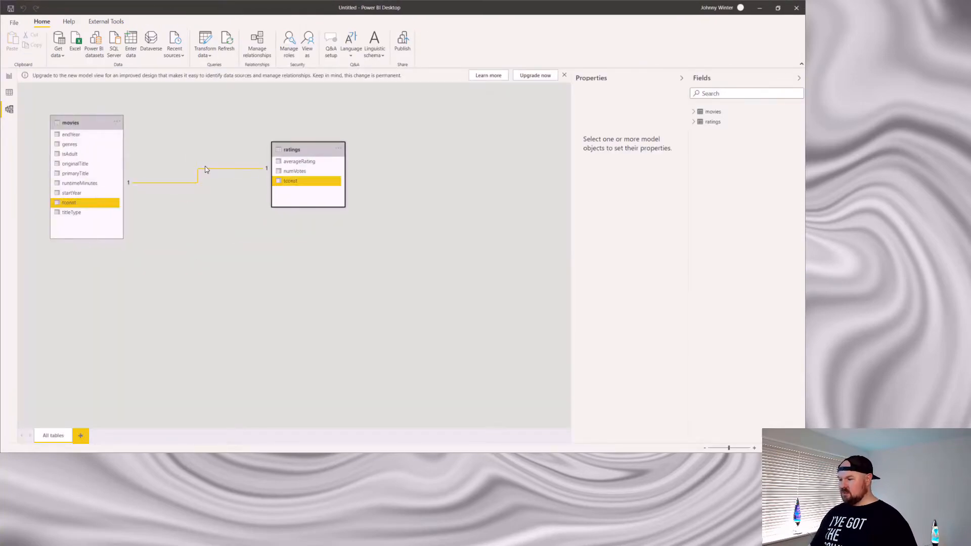
Examine the distinct values of the genres column in the movies table's data.
click(9, 92)
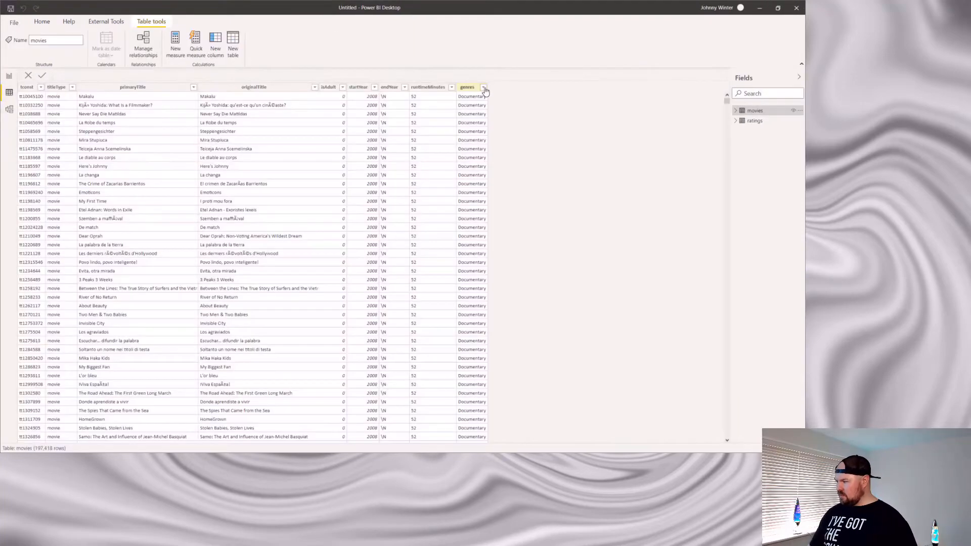
click(483, 87)
scroll(557, 212, down, 10)
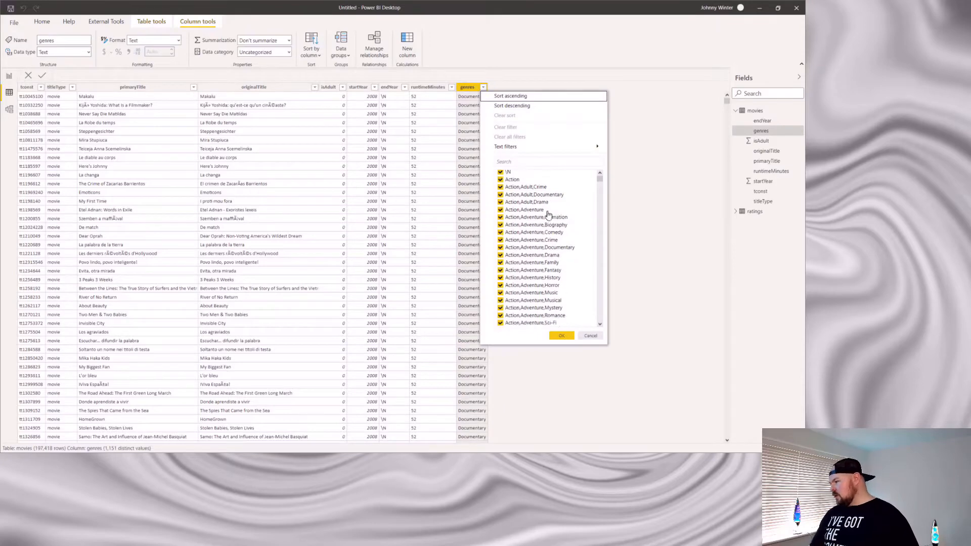
scroll(549, 215, up, 10)
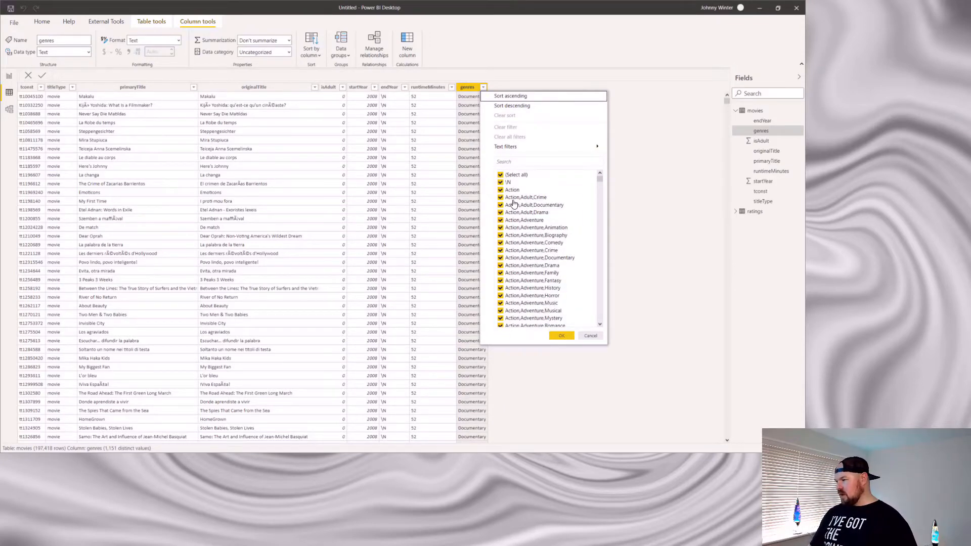
click(562, 337)
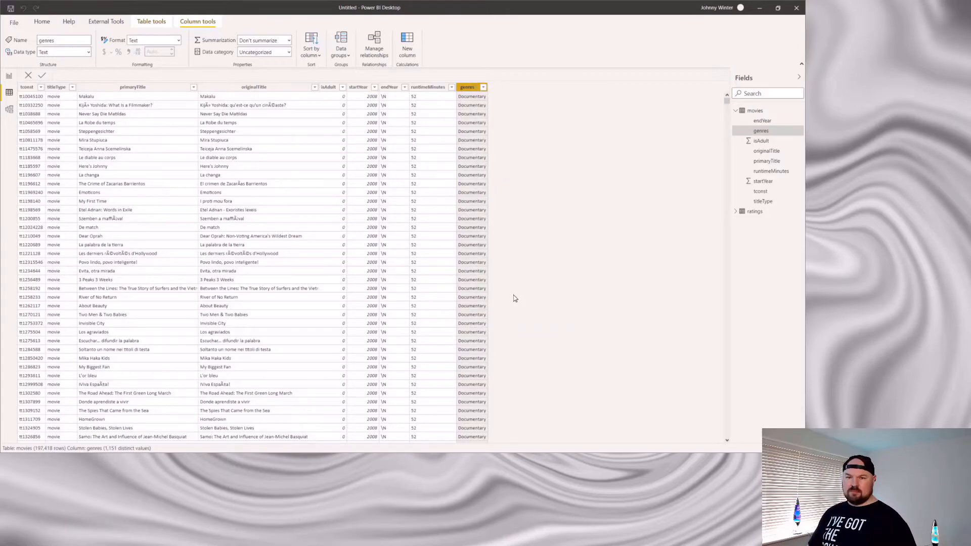
Add a calculated column to movies: Primary Genre = LEFT(movies[genres], SEARCH(",", movies[genres], 1, 100)-1).
click(406, 44)
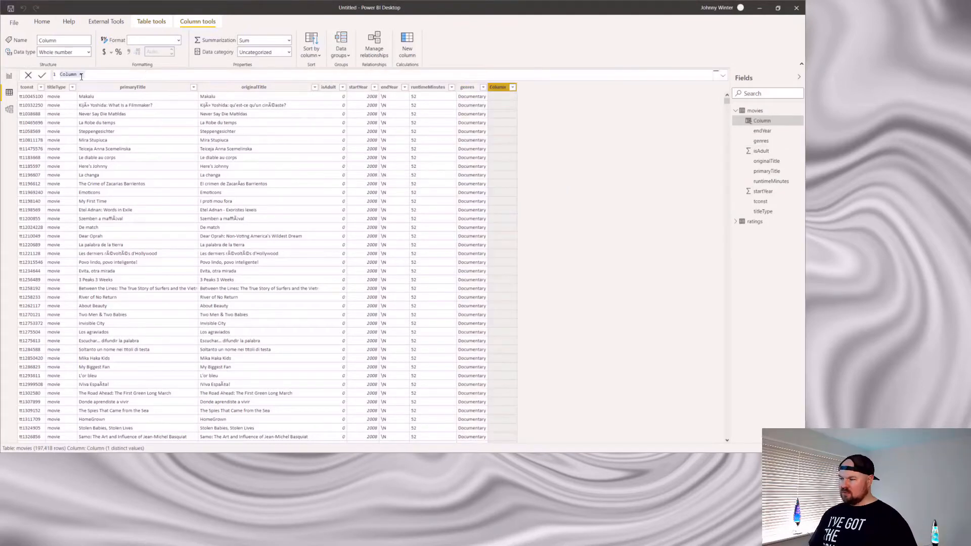
key(ctrl+a)
key(BackSpace)
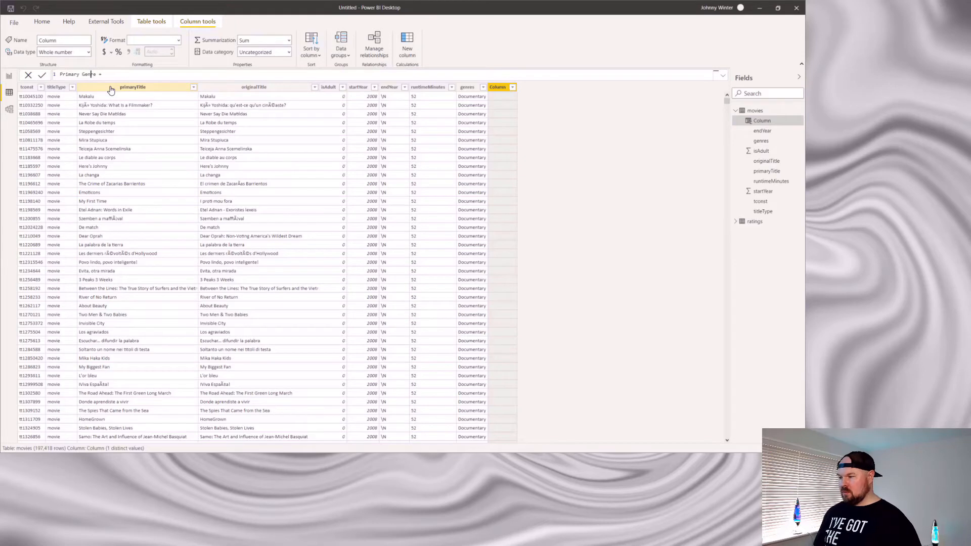
text(Primary Genre = LEFT()
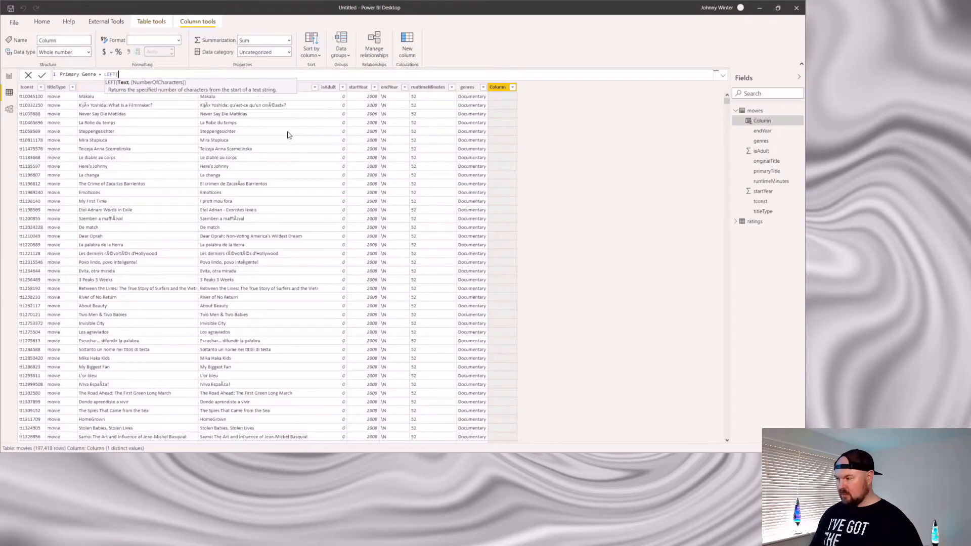
text(movies[genres])
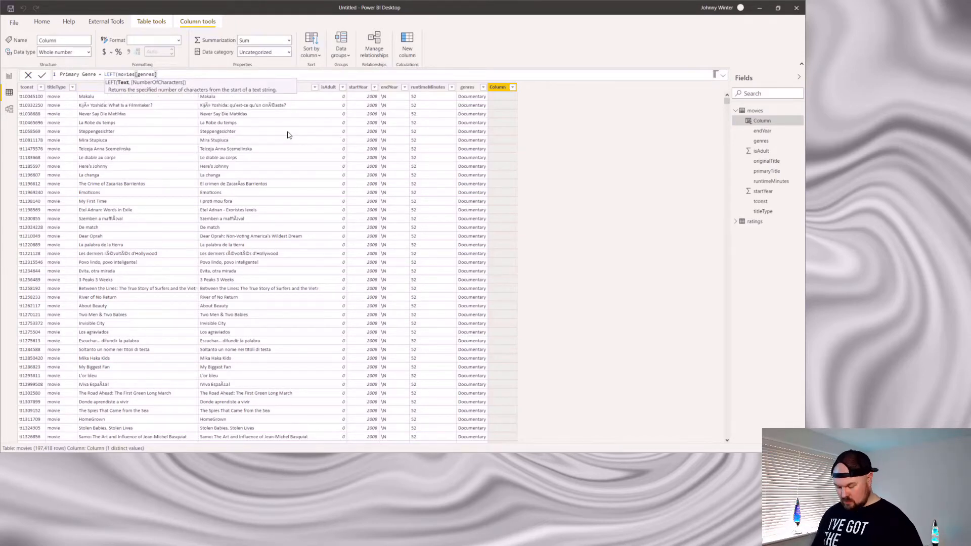
text(, SEARCH(",", mo)
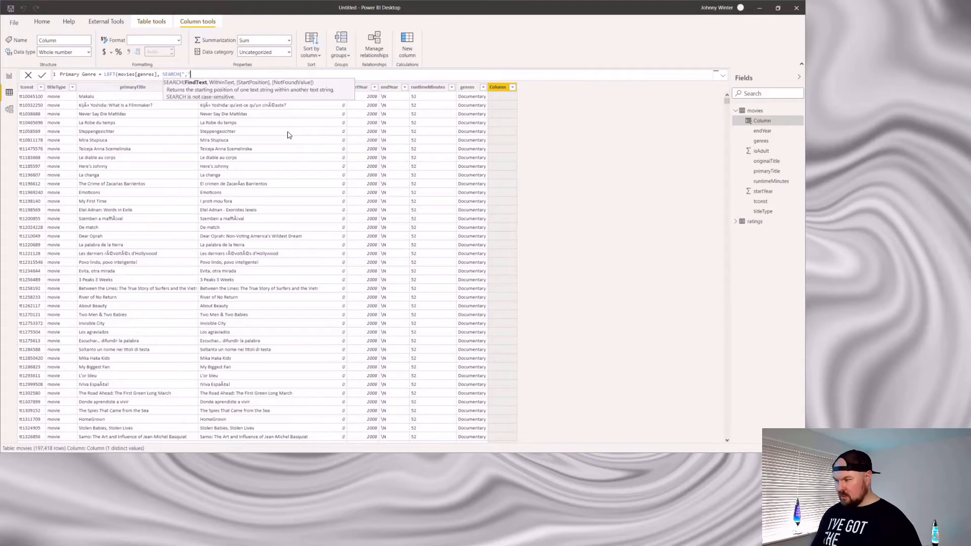
text(vies[genres], )
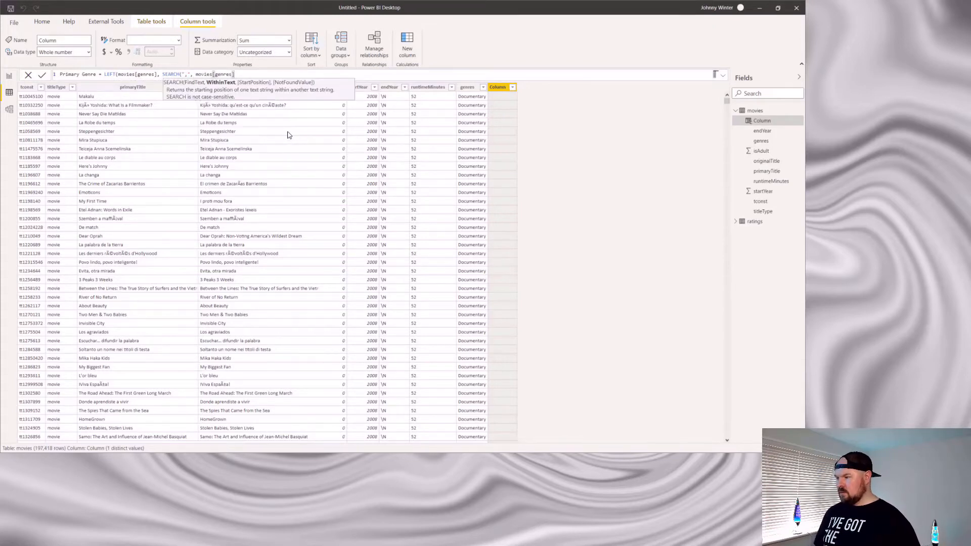
text(1)
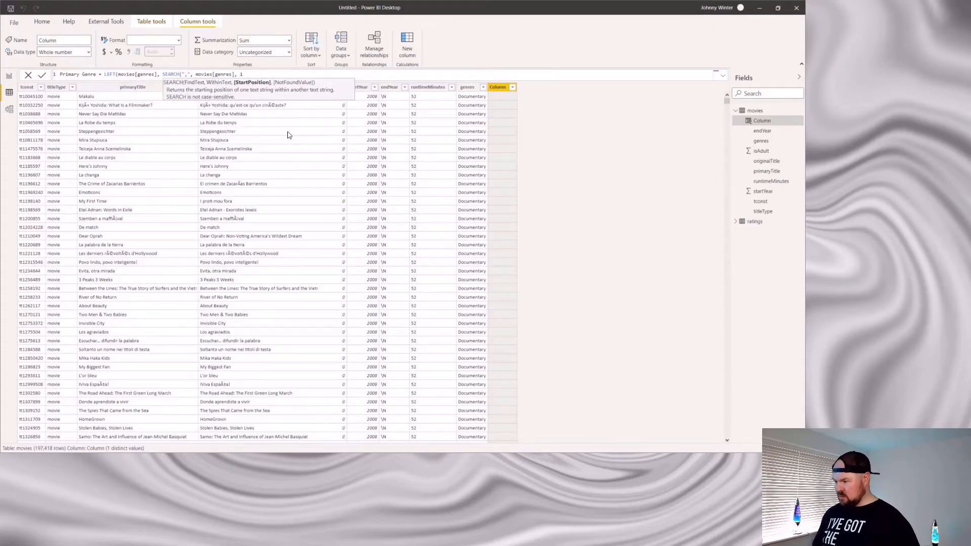
text(,)
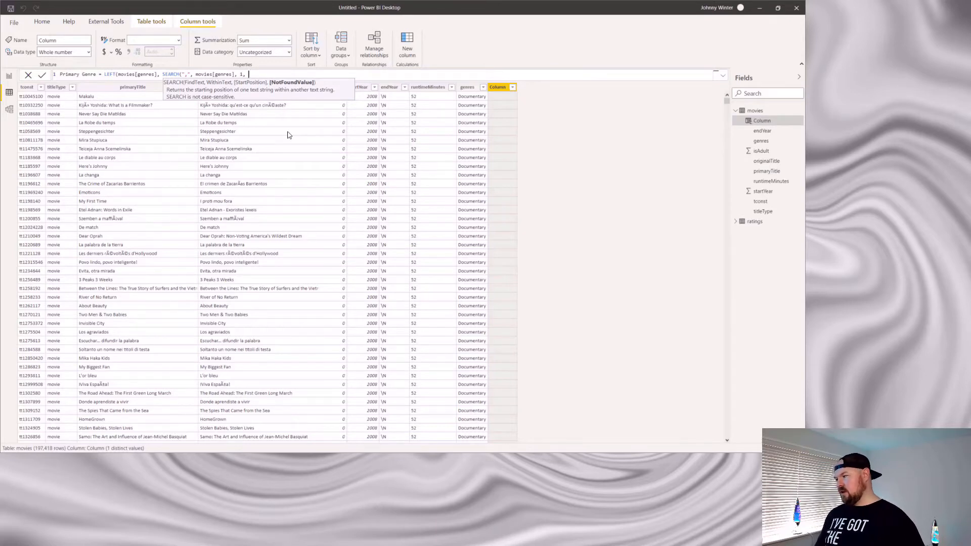
text( 100)
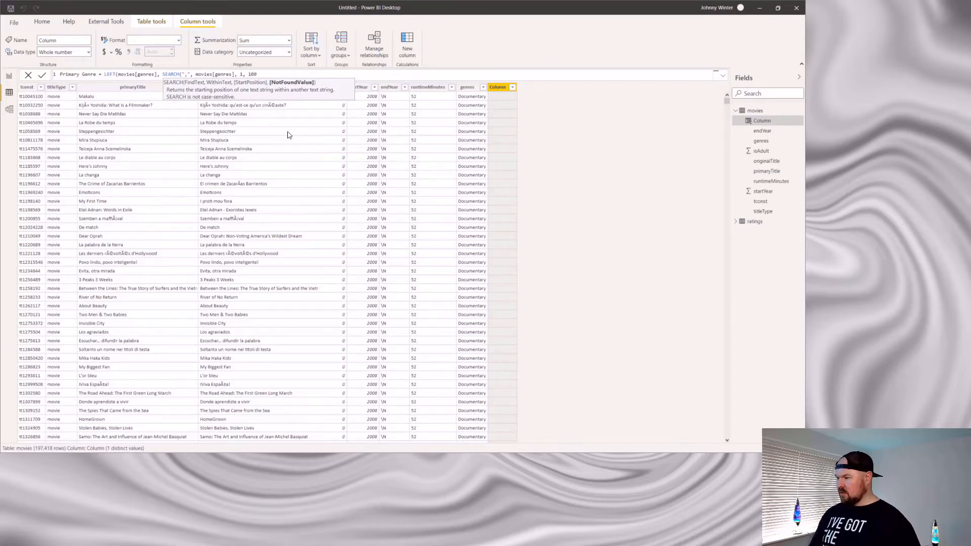
text()-1))
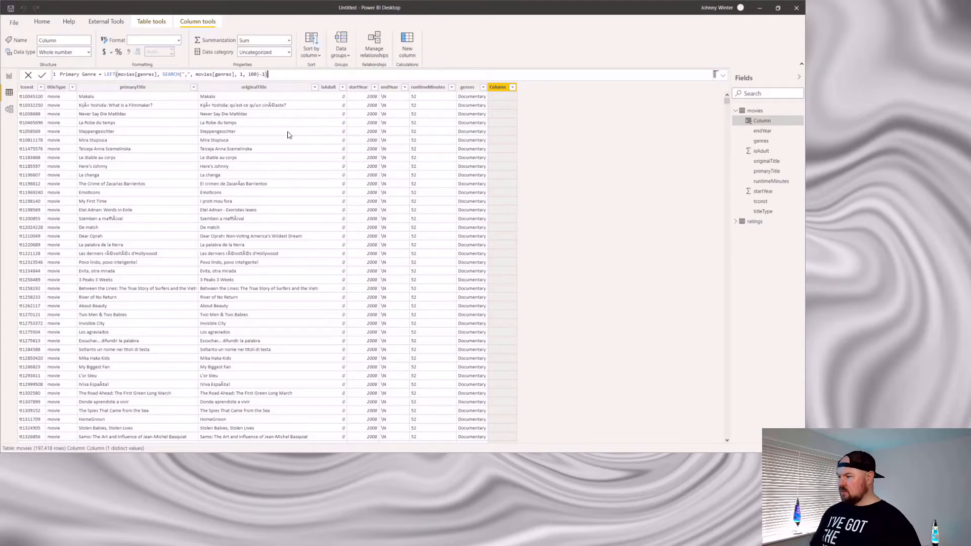
key(Return)
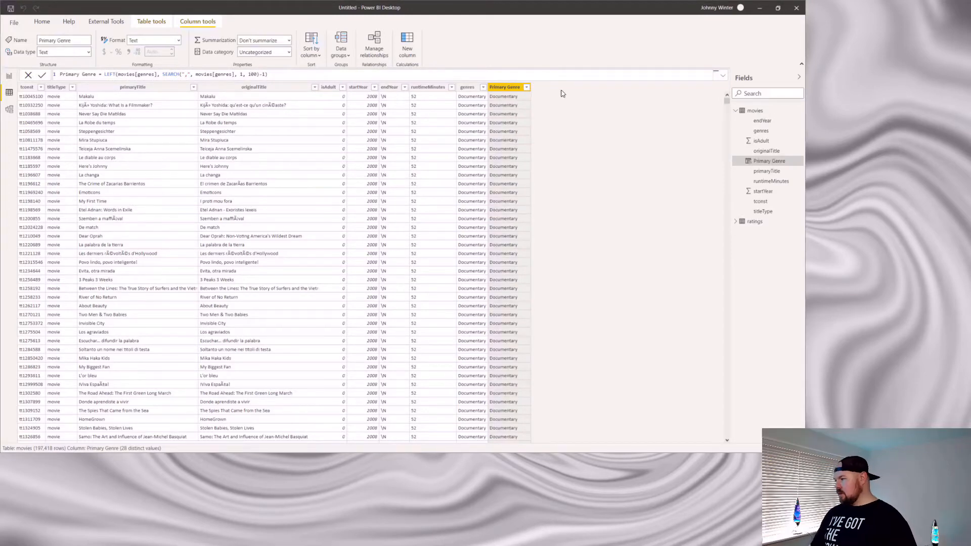
Review the distinct values of the Primary Genre column without filtering any out.
click(526, 87)
scroll(604, 232, down, 3)
scroll(604, 233, up, 3)
scroll(579, 233, down, 3)
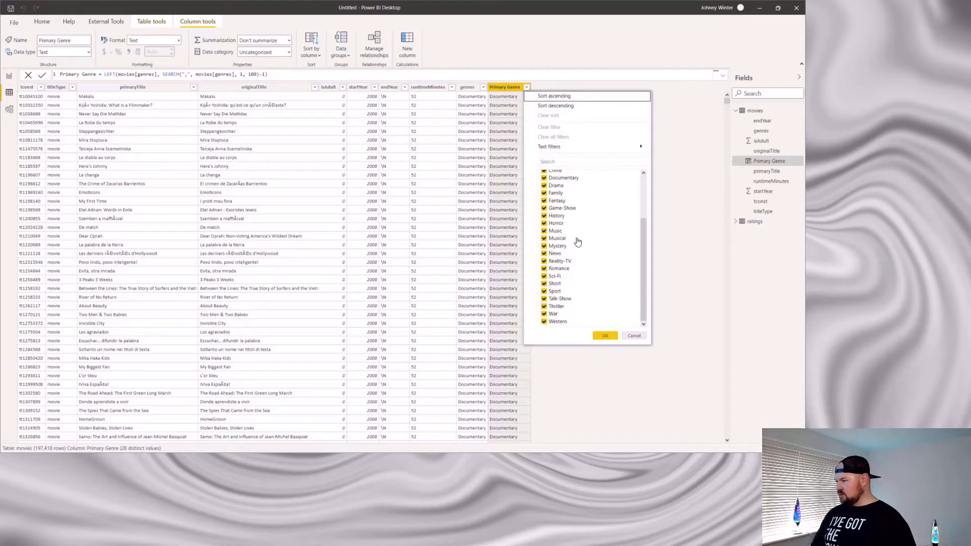
click(608, 336)
Build a stacked column chart counting tconst by startYear on the report page, enlarging and positioning it in the canvas's upper area.
click(9, 77)
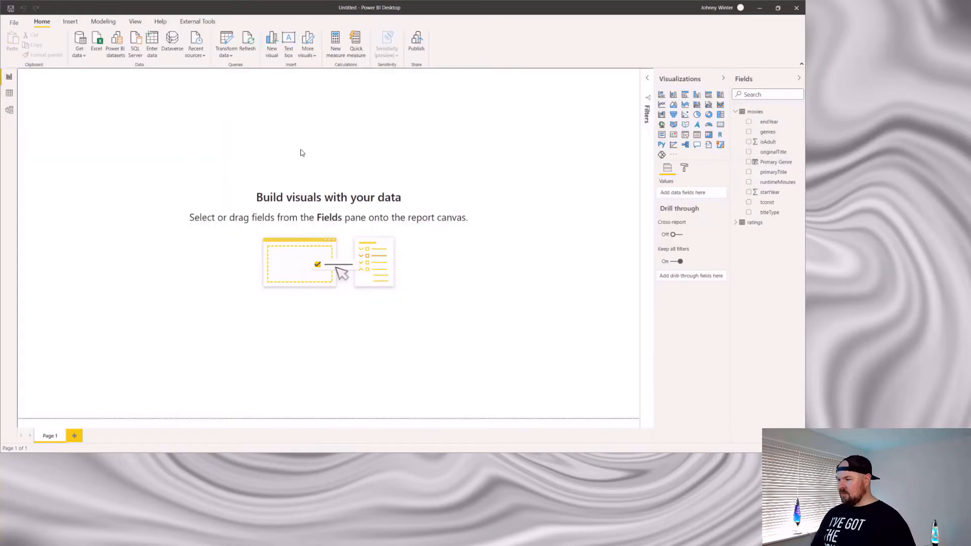
click(673, 95)
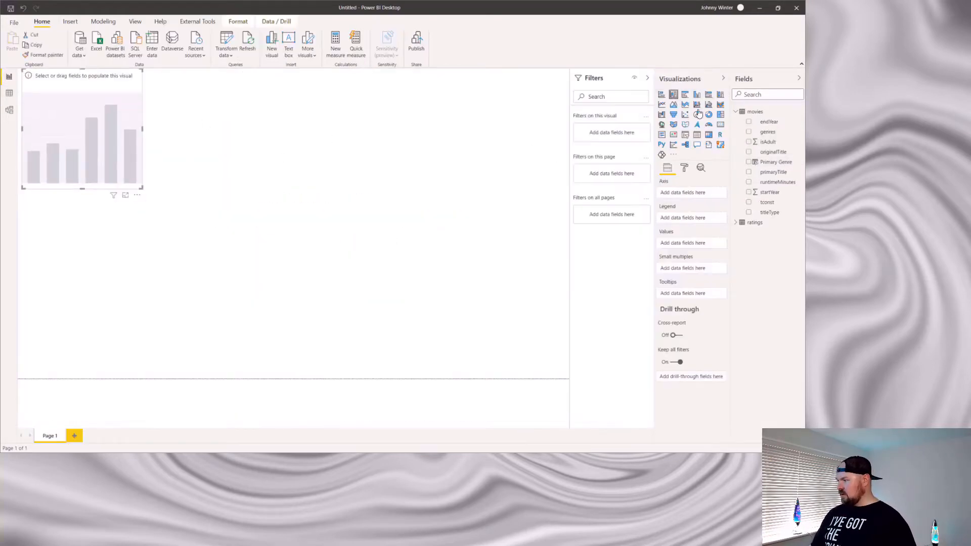
click(749, 203)
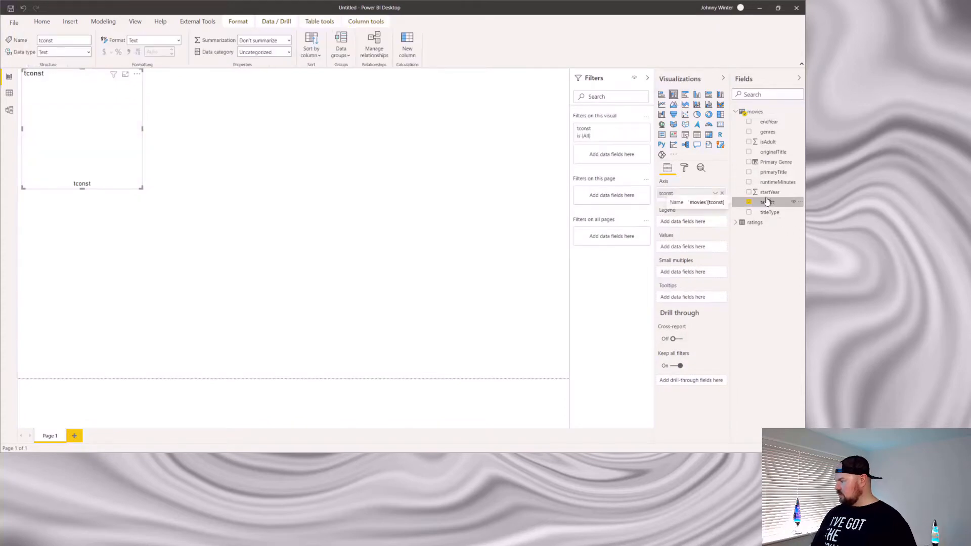
drag(769, 192, 683, 257)
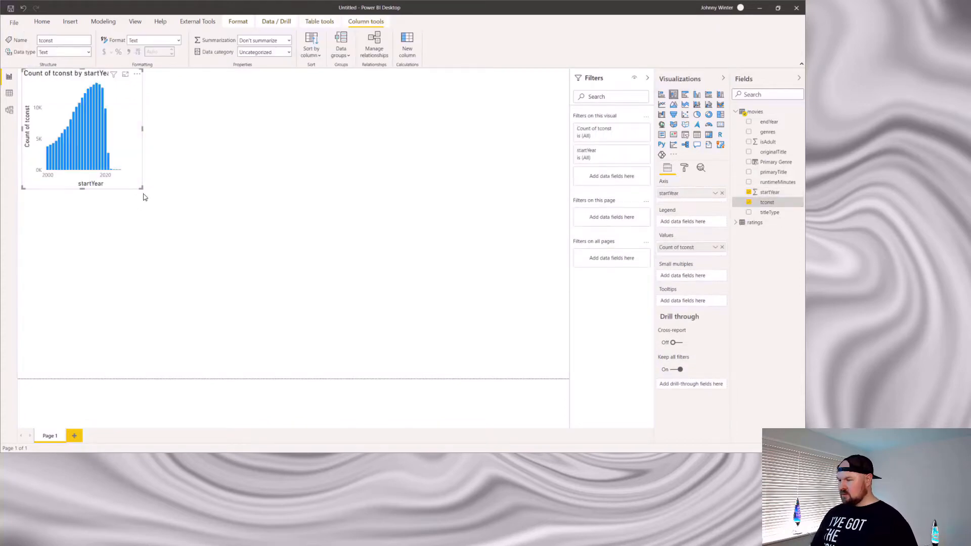
drag(142, 188, 251, 203)
drag(186, 77, 182, 103)
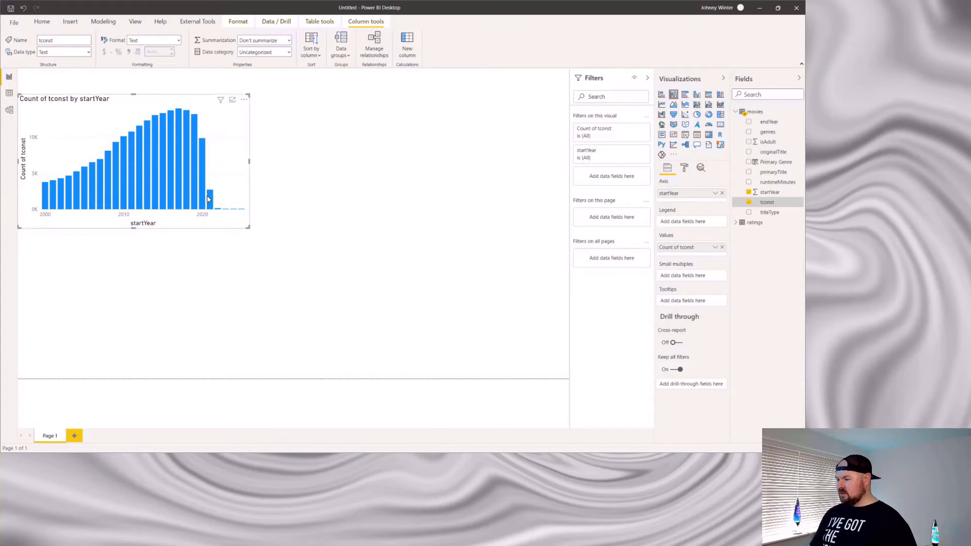
Filter all report pages to startYear less than 2021 and widen the column chart to about half the canvas.
drag(770, 192, 625, 268)
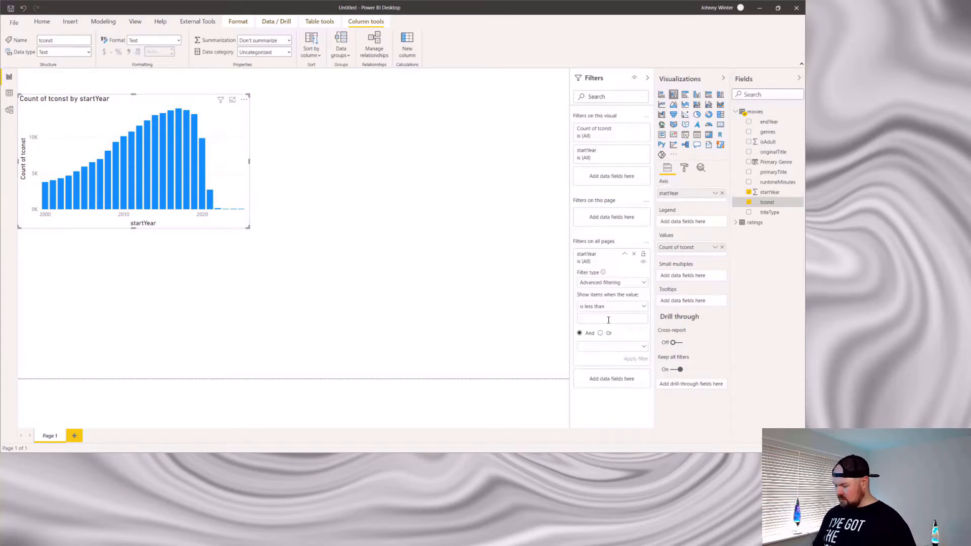
click(638, 360)
drag(250, 161, 296, 166)
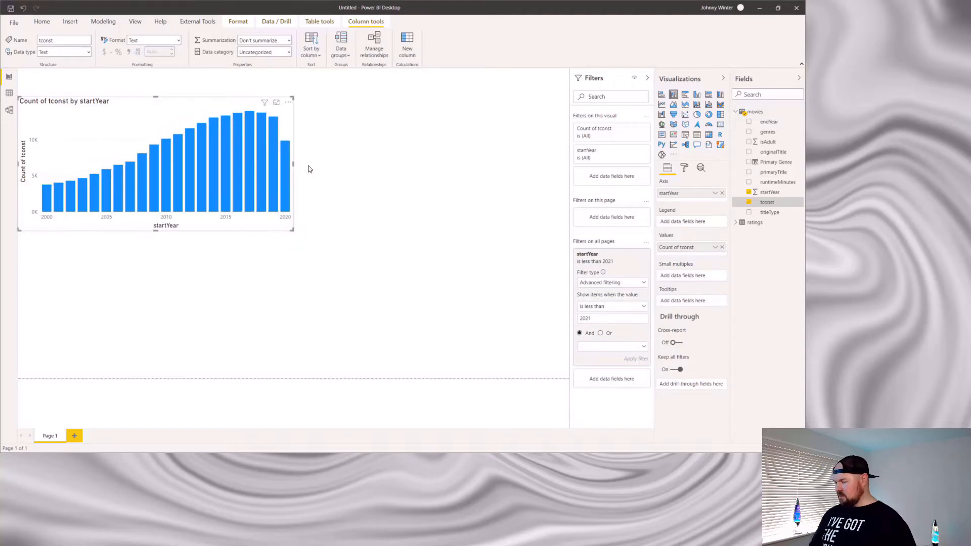
Add a pie chart below the column chart showing the count of Primary Genre by Primary Genre.
click(318, 177)
click(696, 116)
drag(774, 162, 162, 282)
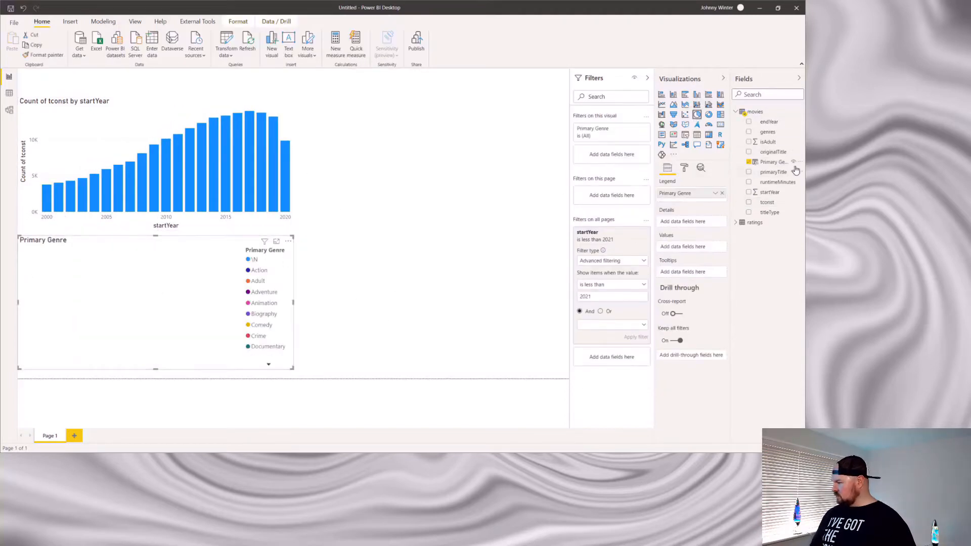
drag(793, 166, 687, 247)
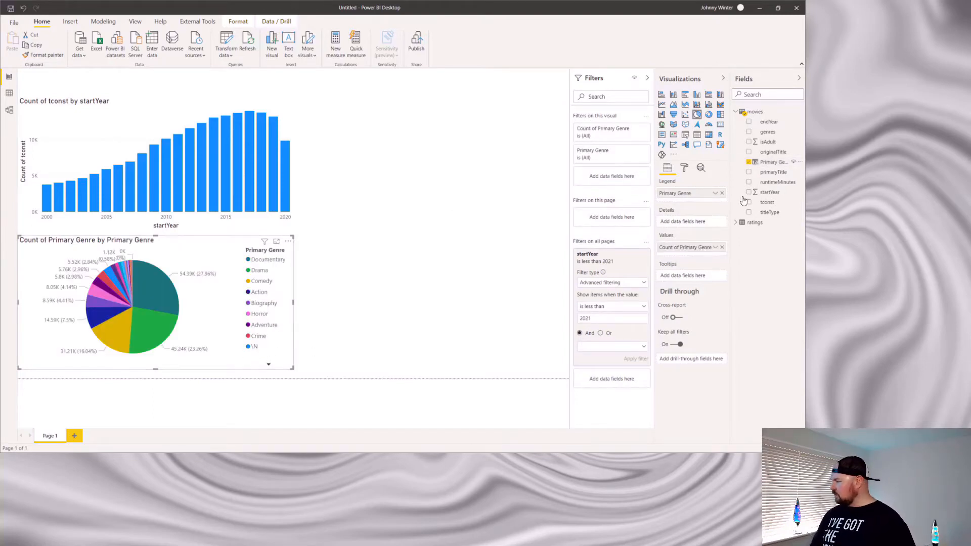
Rewrite the calculated column as Primary Genre = IF(movies[genres] = "\N", "Unknown", LEFT(movies[genres], SEARCH(",", movies[genres], 1, 100)-1)).
click(771, 162)
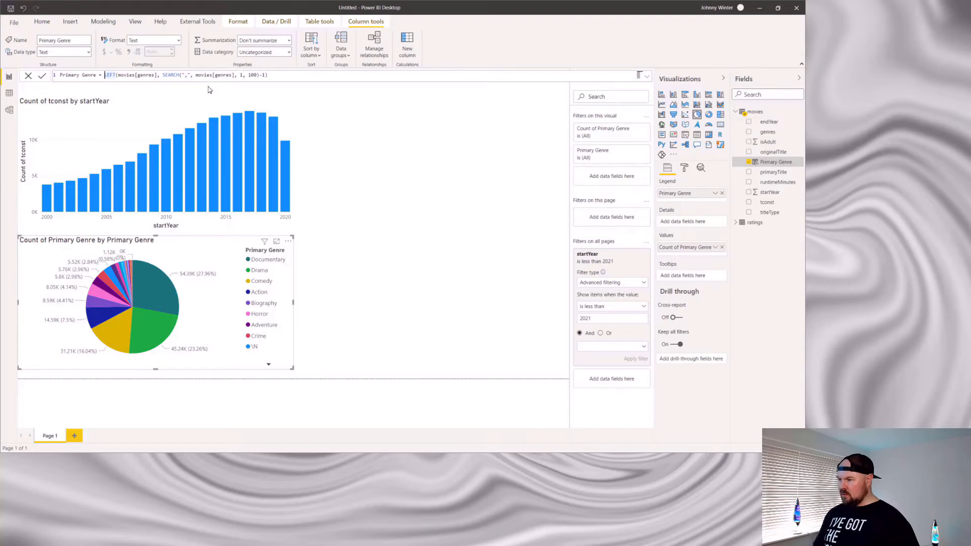
text(IF(movies[genres] = )
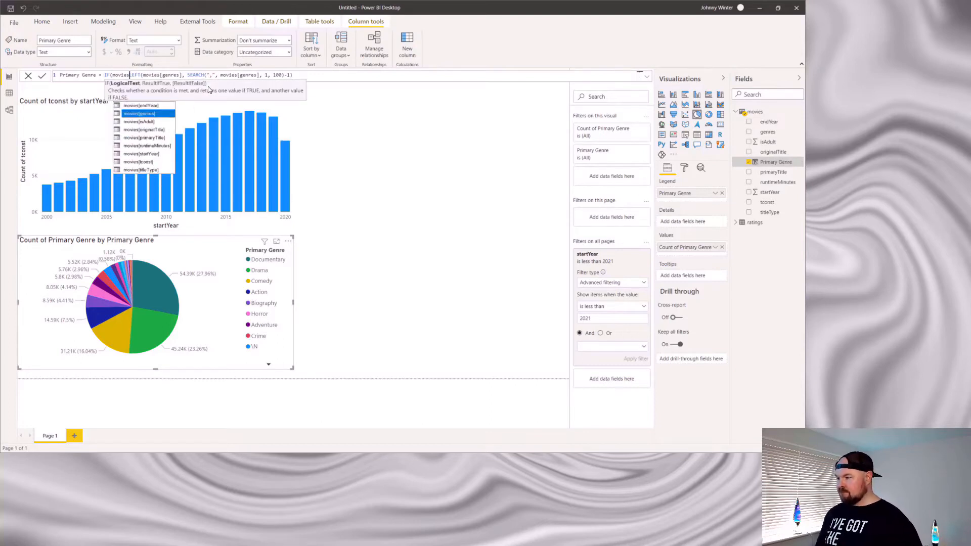
text("\N", "Unkno)
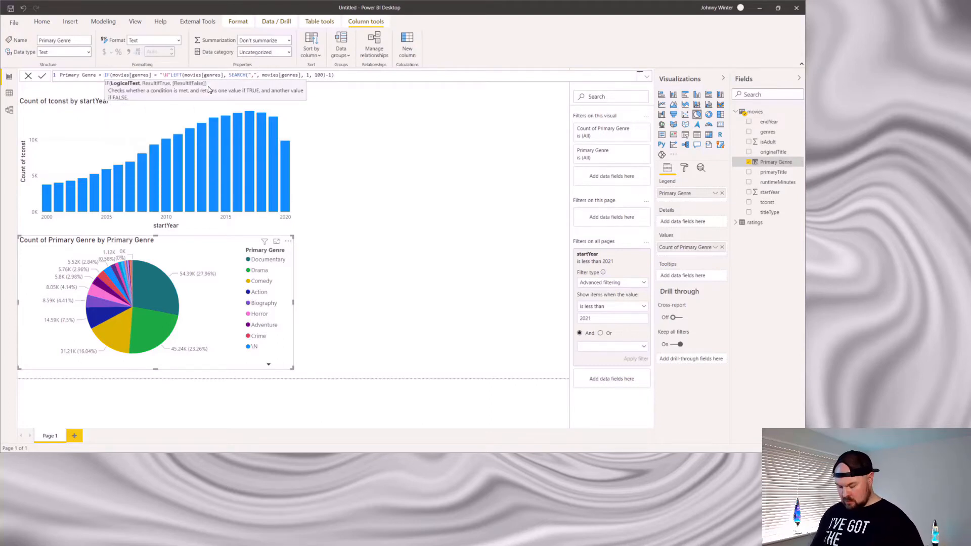
text(wn", )
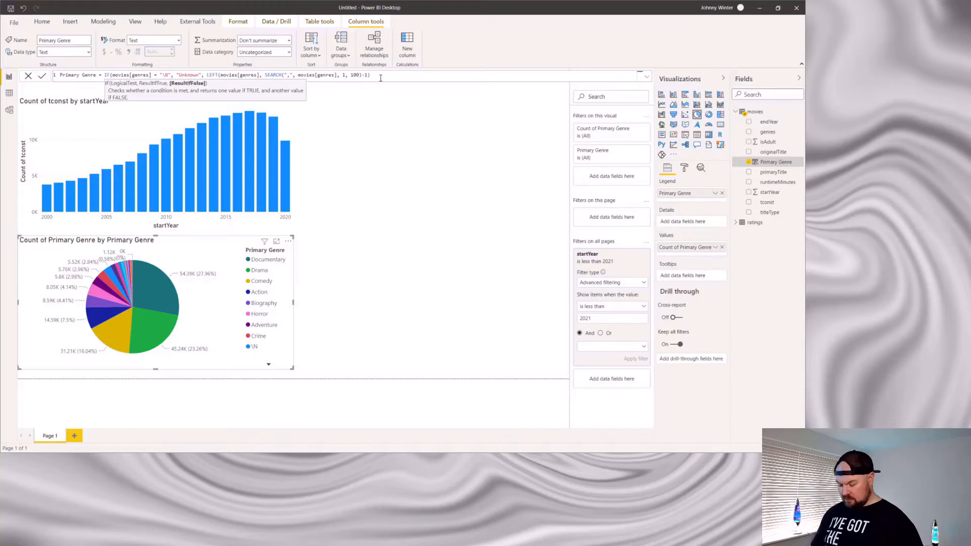
text())
key(Return)
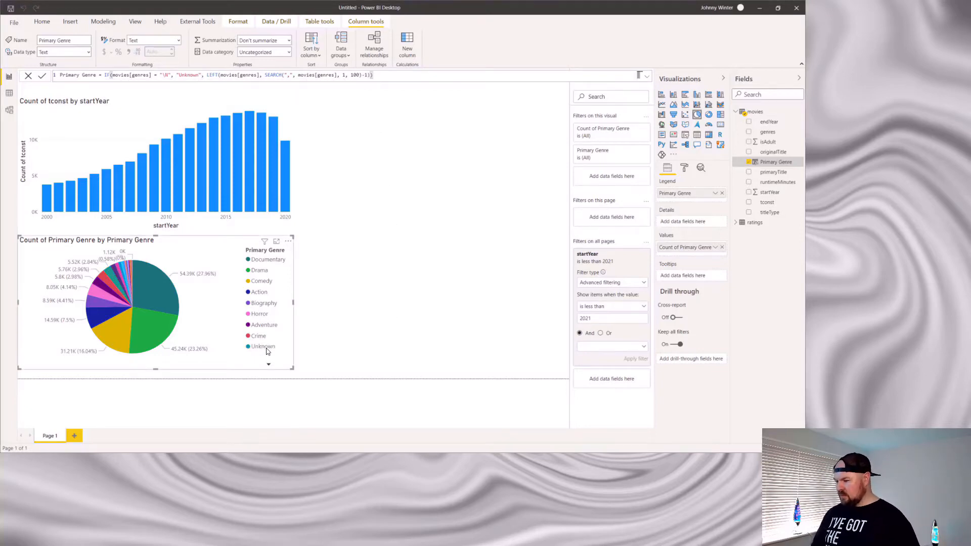
Build a line and stacked column chart by startYear, with the average of averageRating as columns and runtimeMinutes as the line.
click(380, 286)
click(697, 105)
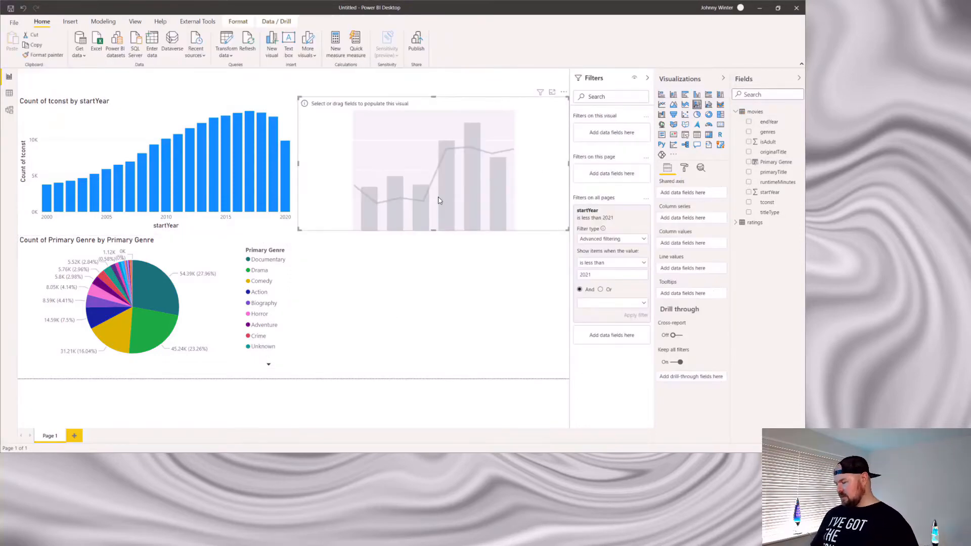
drag(769, 192, 698, 195)
click(736, 223)
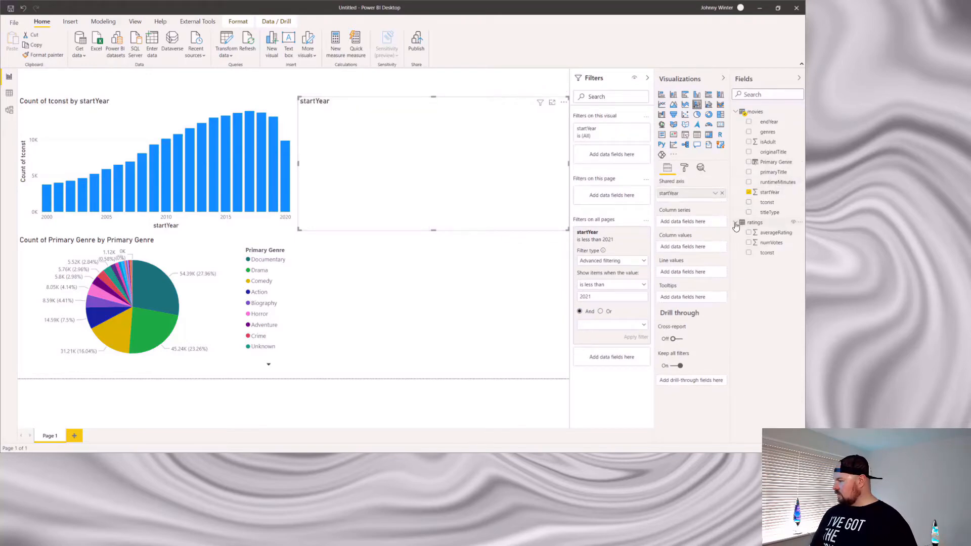
drag(774, 233, 697, 246)
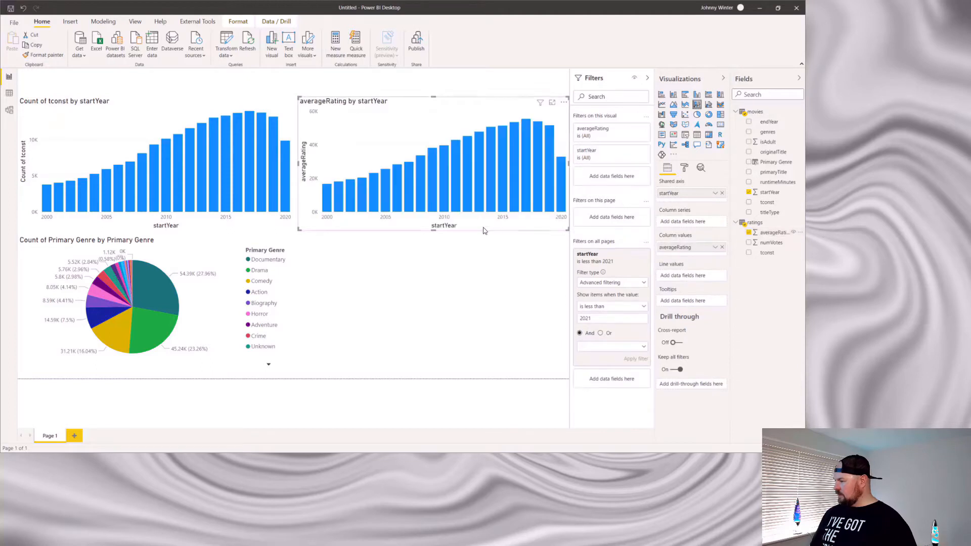
click(714, 247)
click(759, 300)
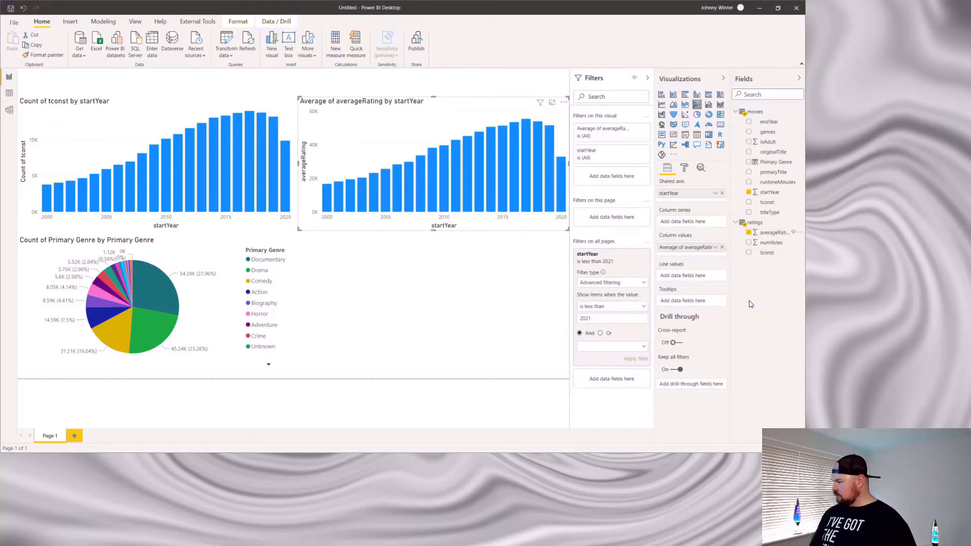
drag(774, 182, 690, 275)
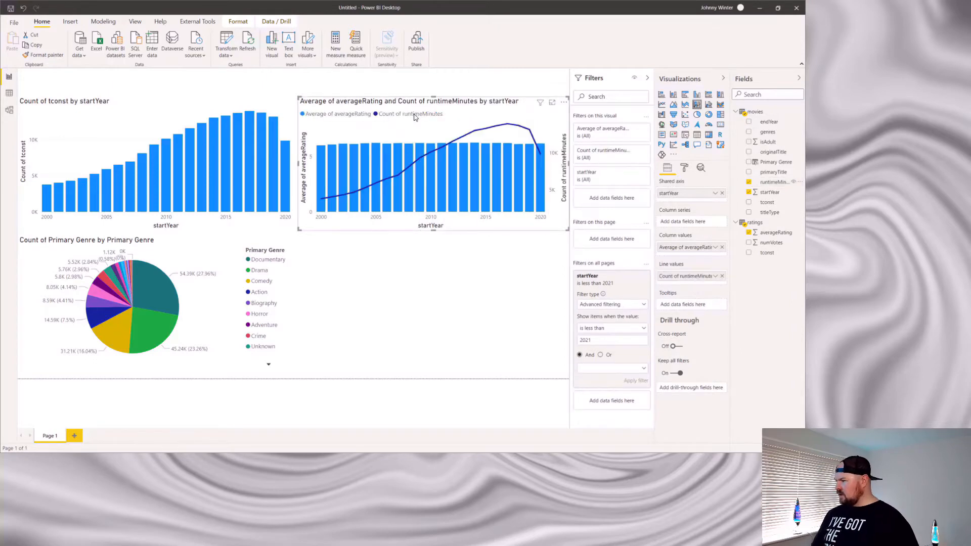
Convert the movies table's runtimeMinutes column to a numeric data type so it can be averaged.
click(715, 277)
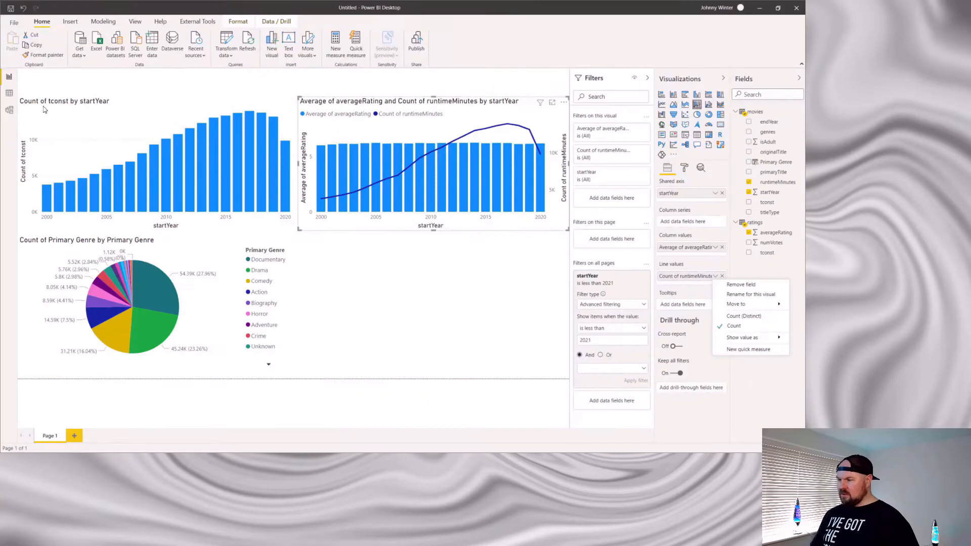
click(9, 94)
click(771, 181)
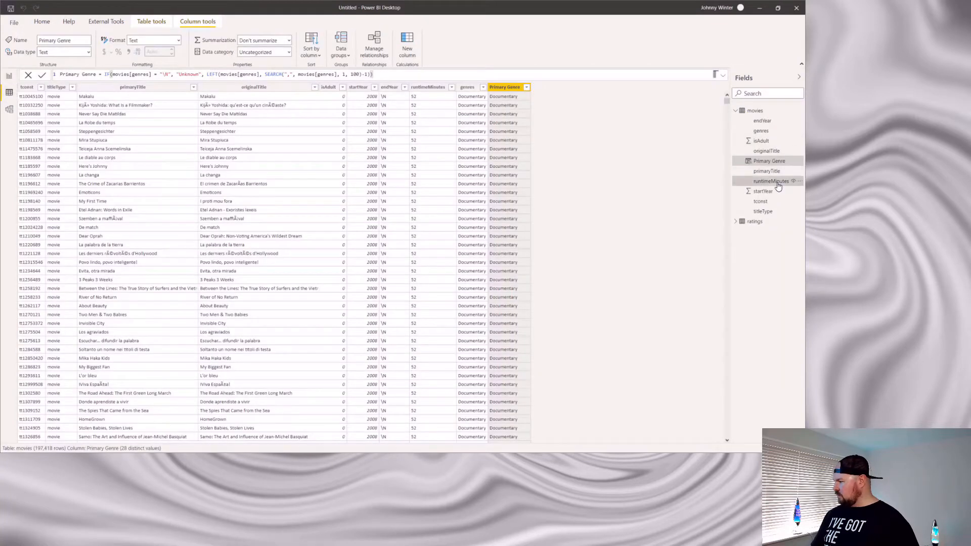
click(89, 52)
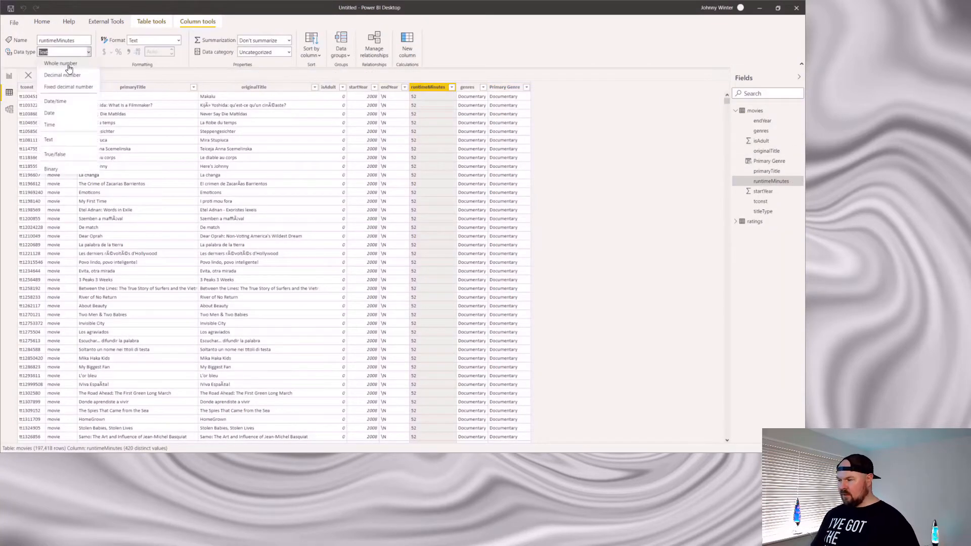
click(66, 80)
click(447, 262)
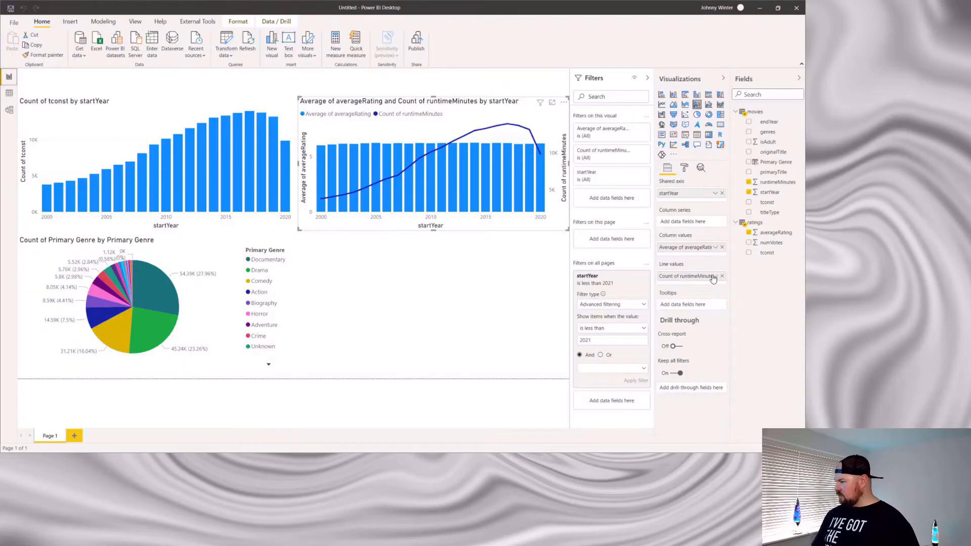
Summarize runtimeMinutes as Average in the combo chart and move the chart beside the pie chart.
click(714, 276)
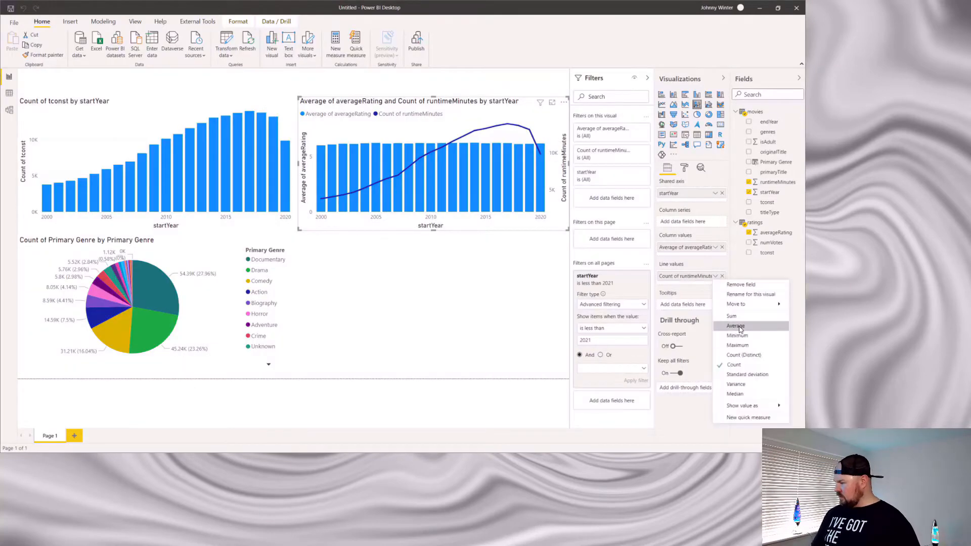
click(728, 337)
drag(530, 101, 527, 240)
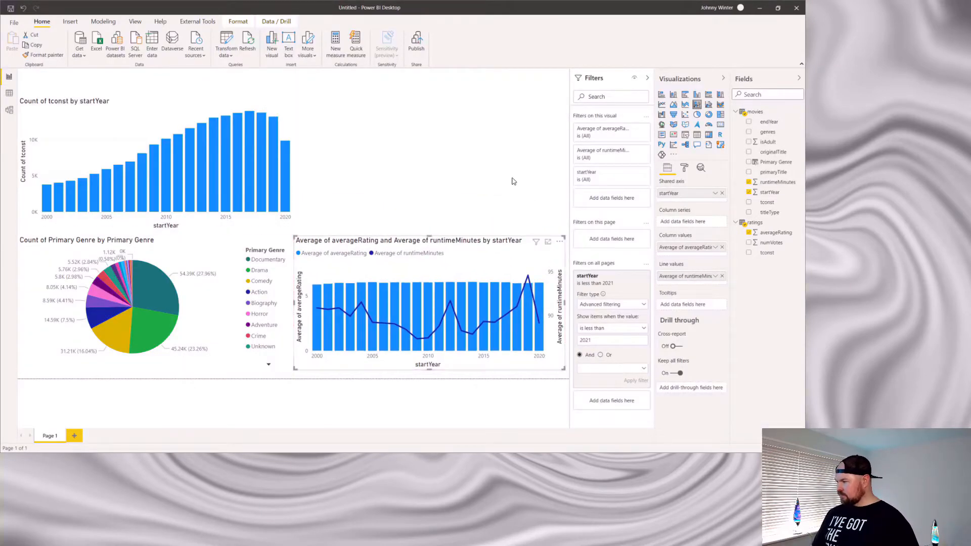
Add a table of originalTitle and averageRating above the combo chart, filtered to exclude blank titles.
click(513, 181)
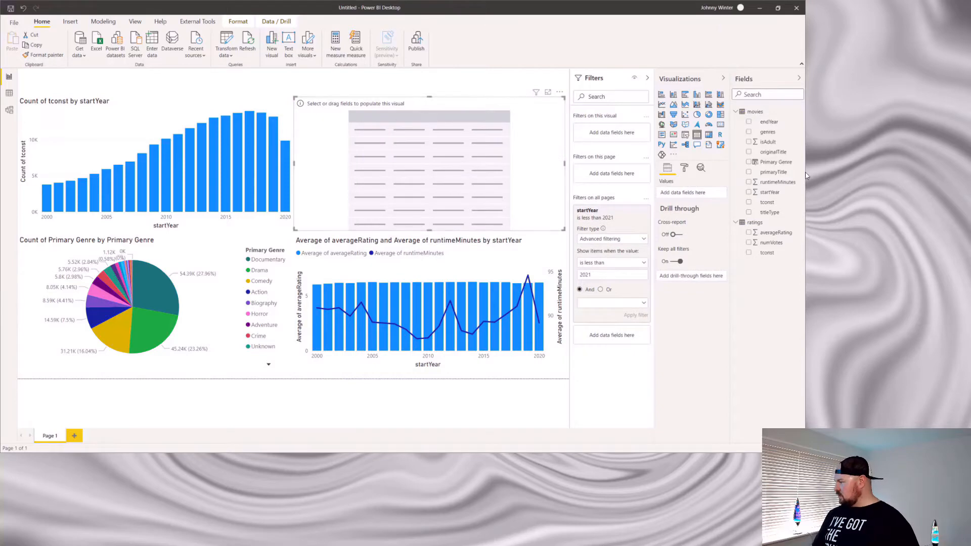
click(749, 151)
click(749, 232)
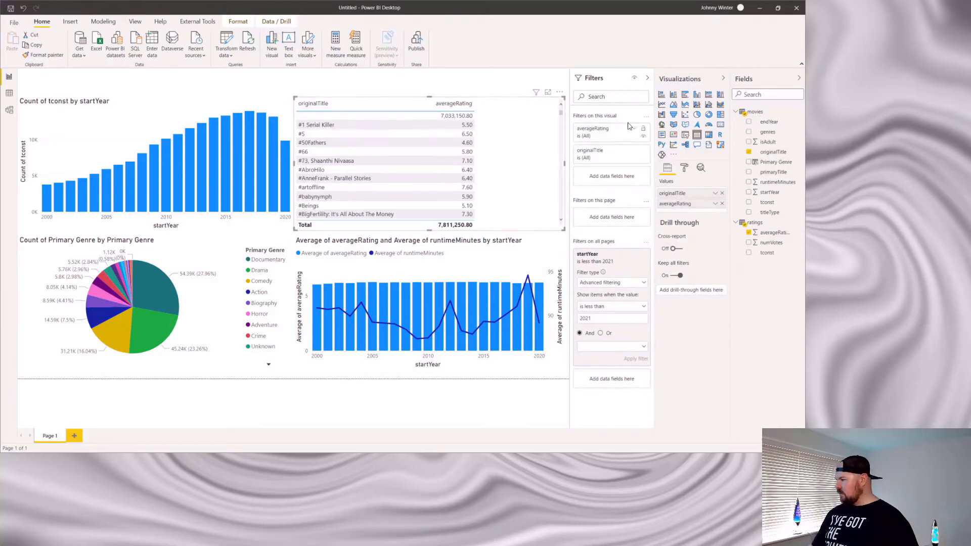
click(632, 154)
click(583, 203)
click(583, 211)
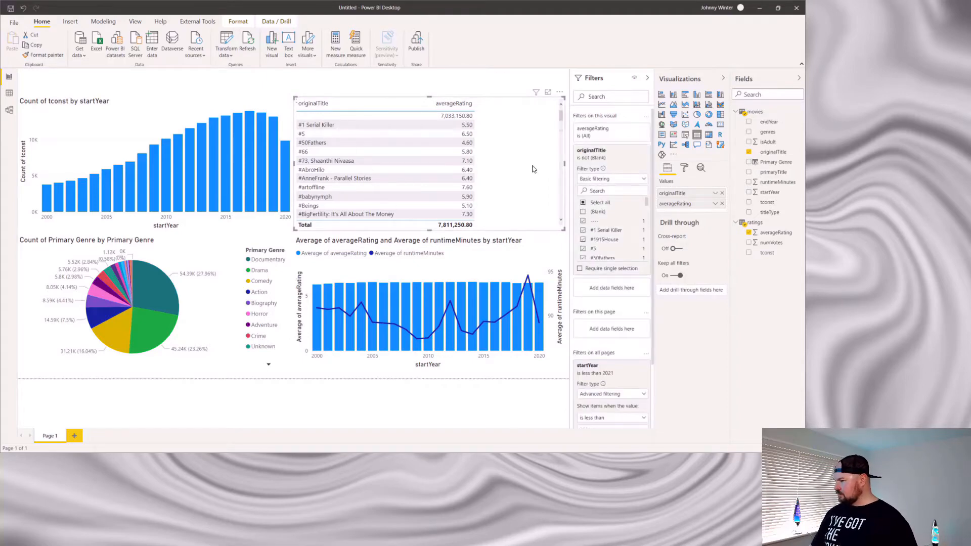
Summarize the table's averageRating as Average and sort the titles from highest to lowest average rating.
click(455, 103)
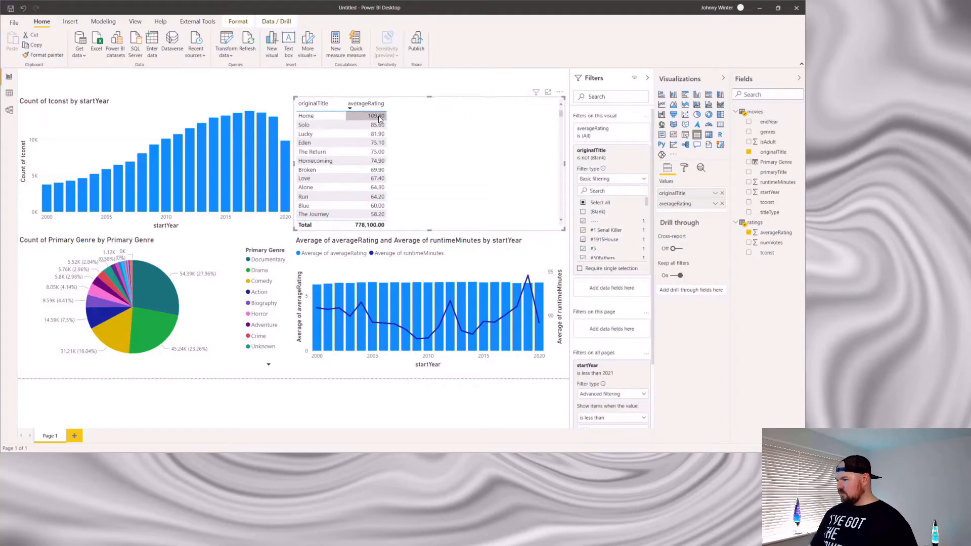
click(715, 204)
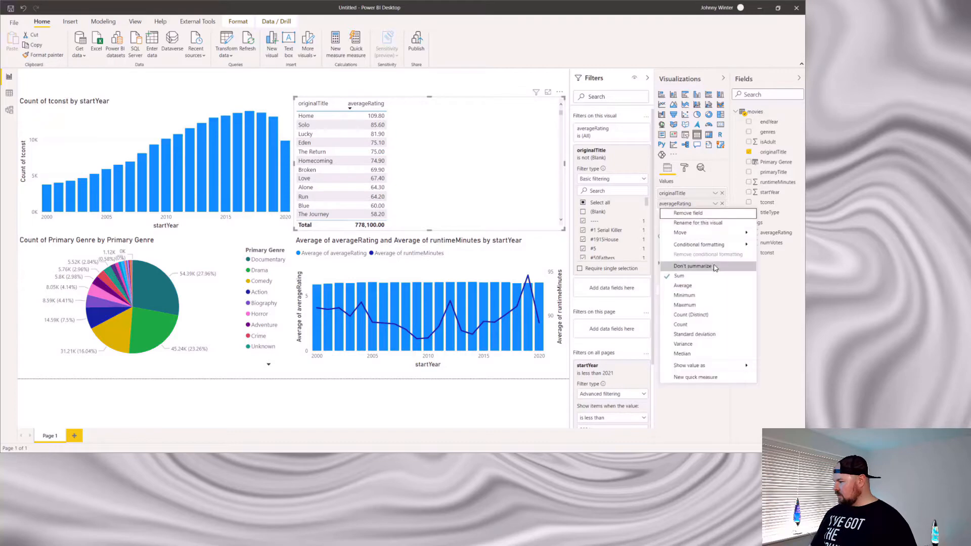
click(678, 286)
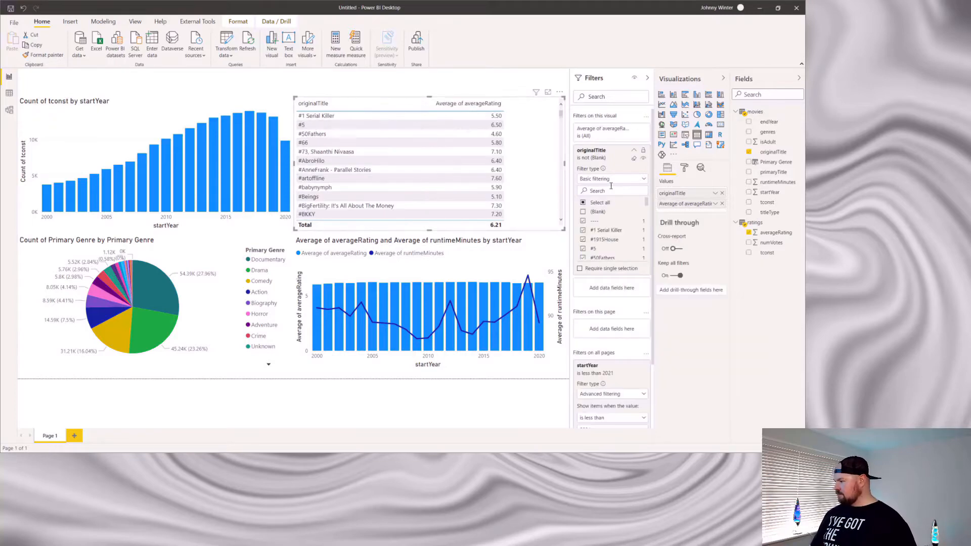
click(471, 103)
scroll(482, 184, up, 3)
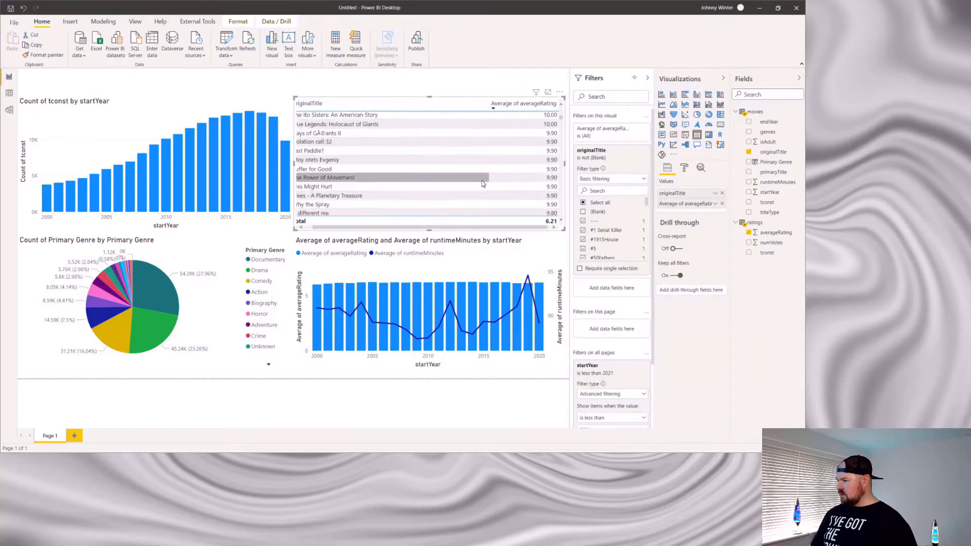
scroll(428, 187, left, 1)
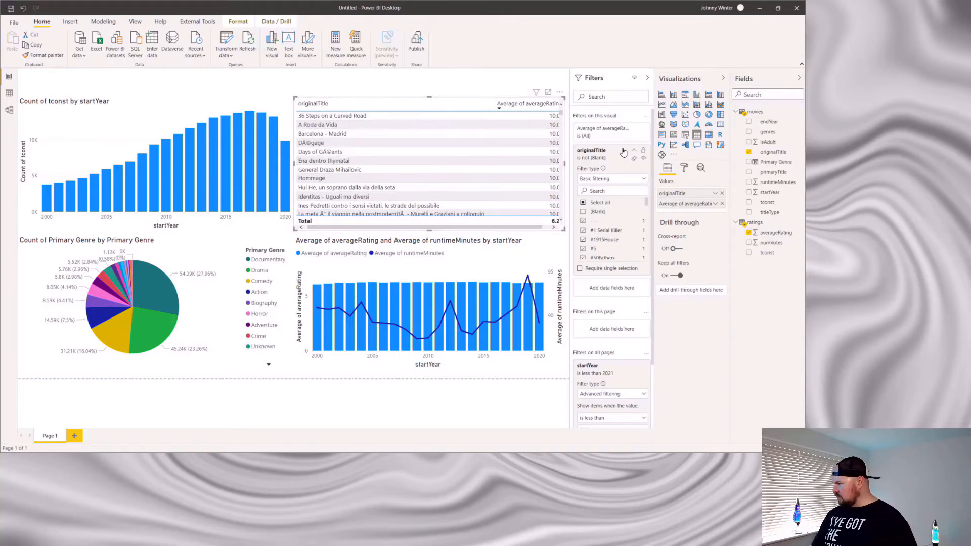
Filter the titles table to show only items whose numVotes is greater than 100.
click(640, 150)
drag(767, 244, 644, 167)
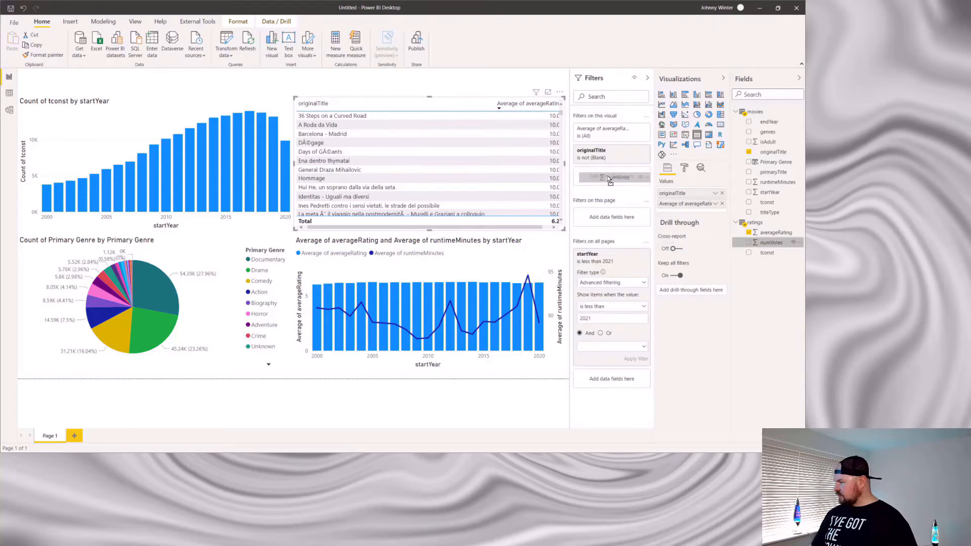
click(643, 202)
click(607, 234)
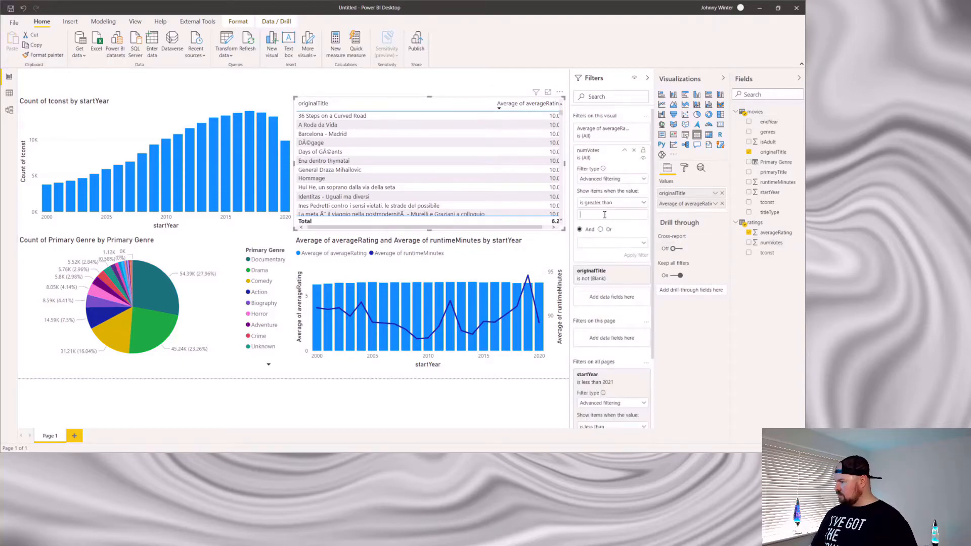
click(638, 256)
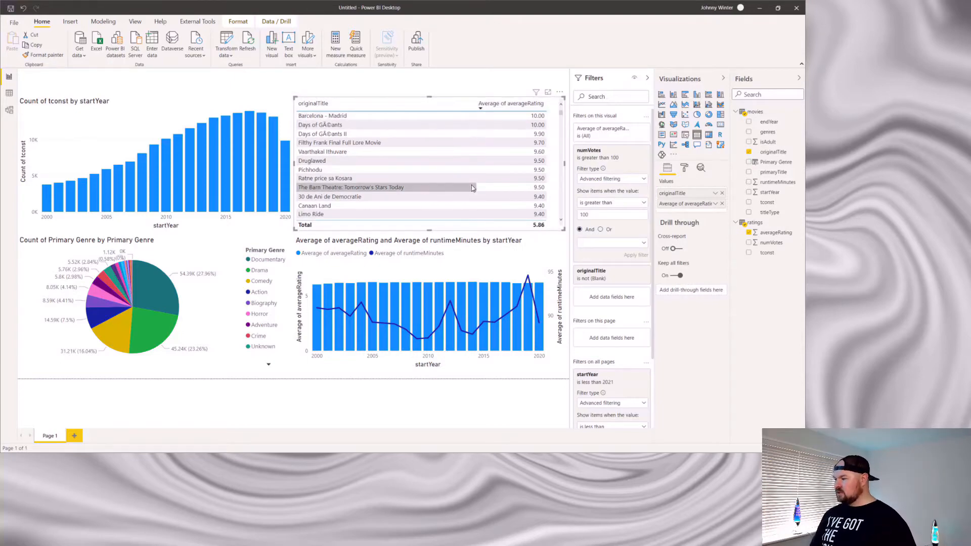
click(623, 151)
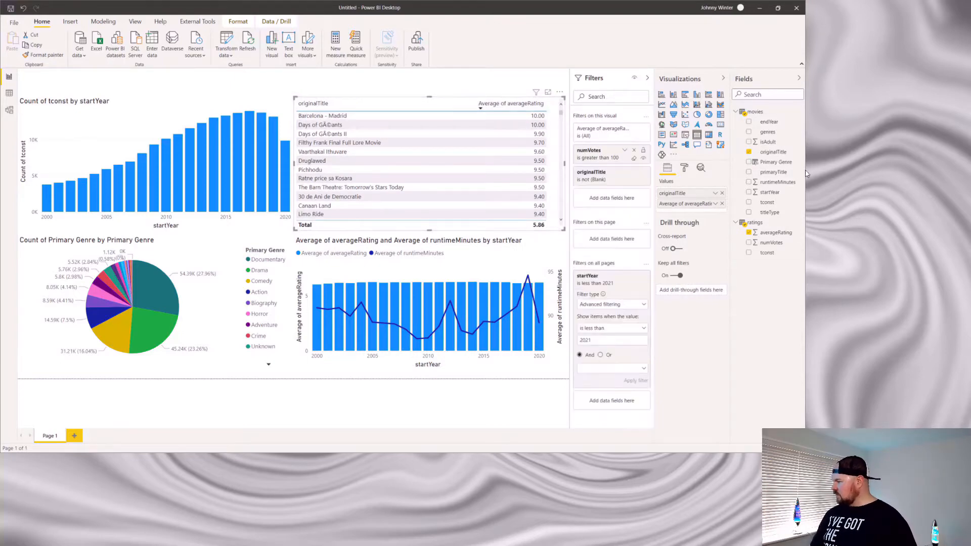
Add a Top N filter on originalTitle to the table, keeping the top 10 by average of averageRating.
drag(773, 152, 627, 202)
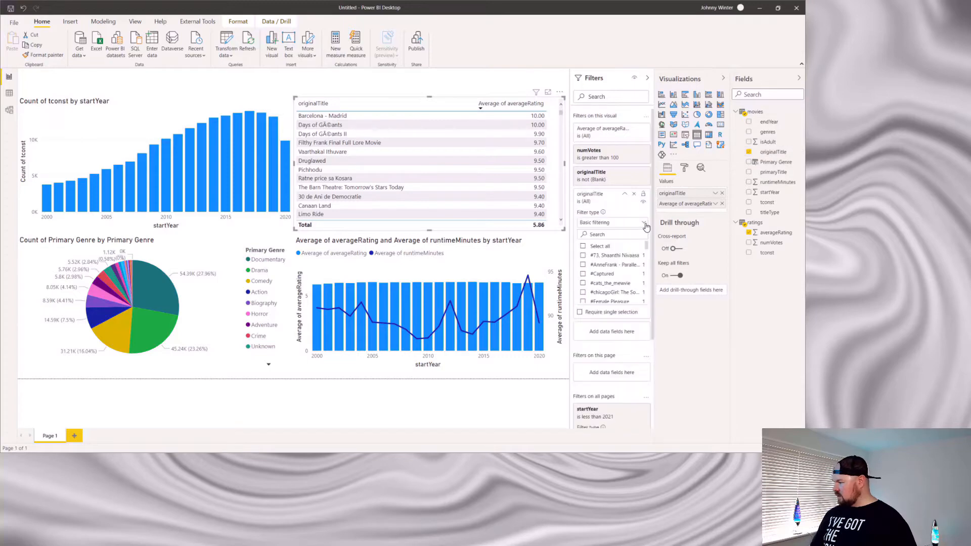
click(643, 223)
click(629, 255)
drag(774, 233, 614, 267)
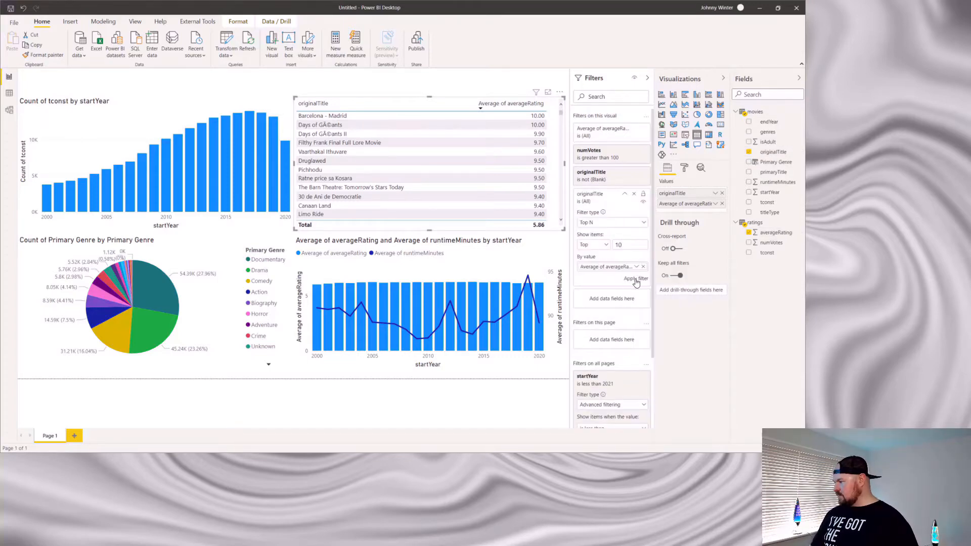
click(635, 279)
Add a text box reading "21st Century Movies" to the report page and enlarge its font.
click(242, 83)
click(69, 21)
click(223, 42)
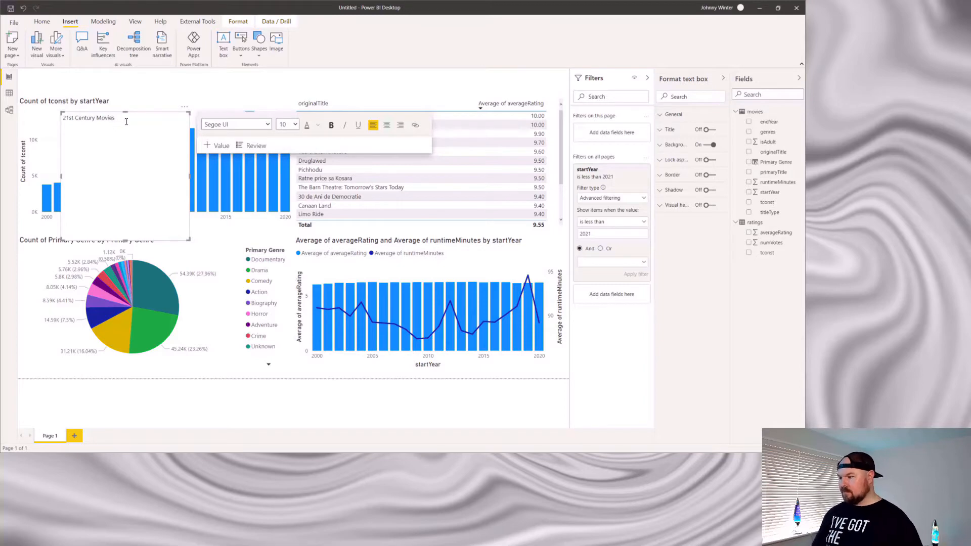
key(ctrl+a)
click(296, 125)
click(290, 229)
Shrink the title text box's height, move it above the charts and stretch it across the full page width.
drag(190, 177, 304, 172)
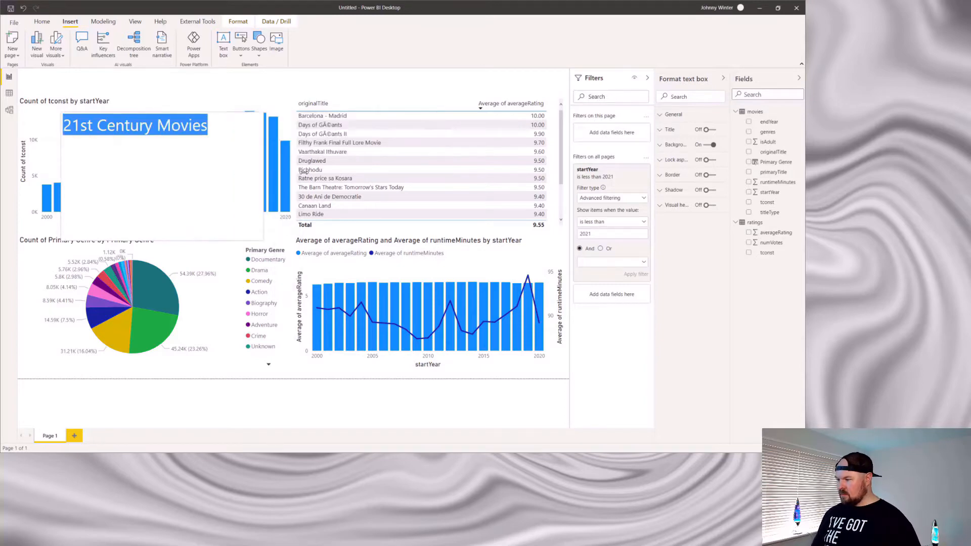
drag(188, 240, 188, 140)
drag(246, 117, 194, 59)
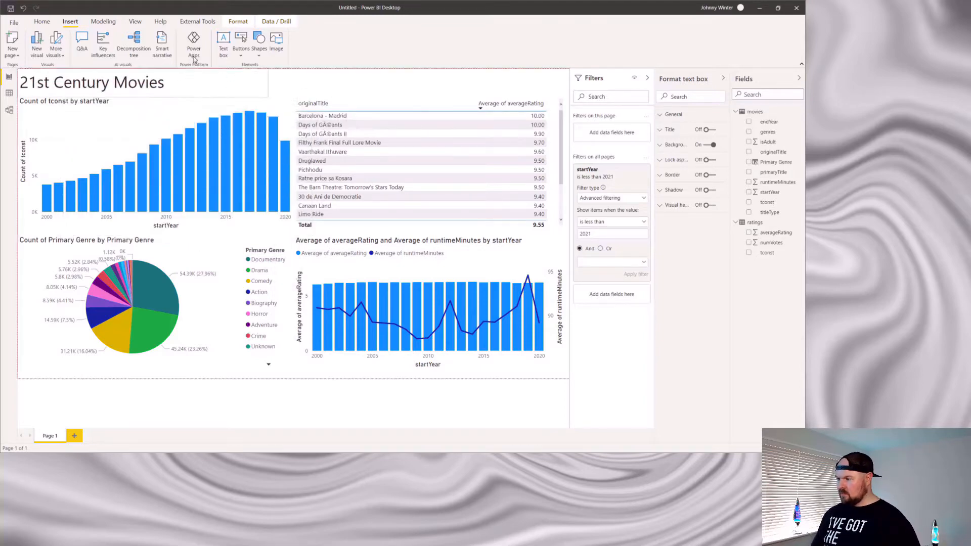
drag(268, 82, 569, 82)
Set the title text box's background color to blue to match the charts.
click(215, 86)
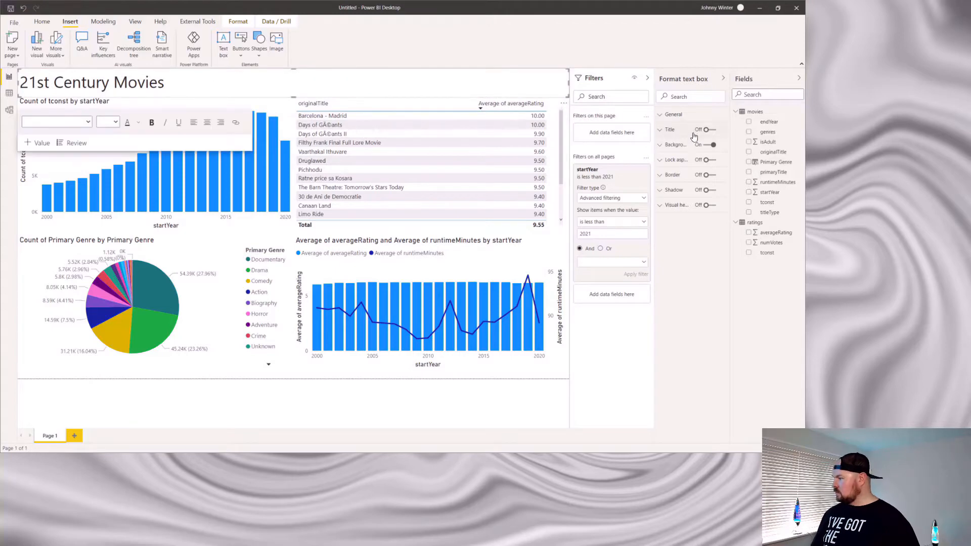
click(659, 145)
click(674, 172)
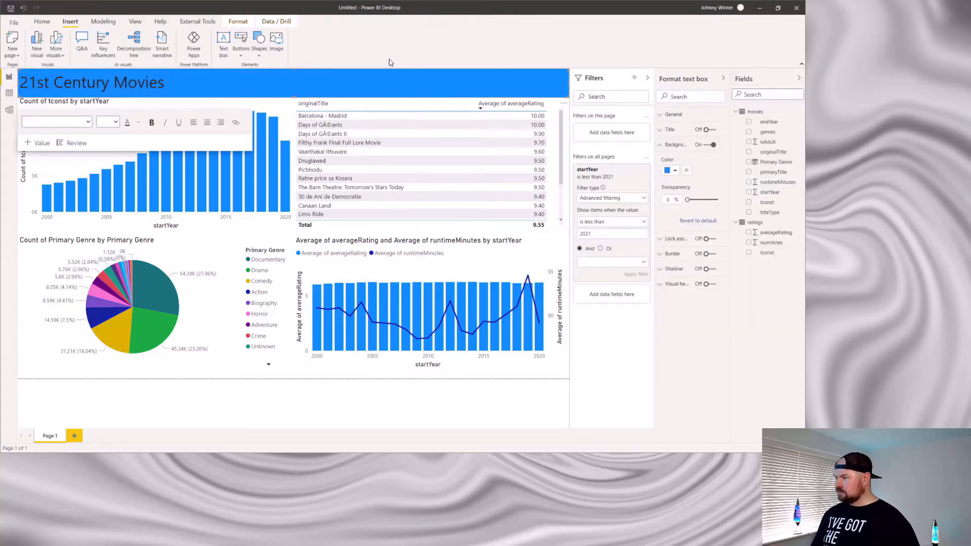
Insert the IMDB Logo picture from the IMDB Data folder into the report page.
click(276, 40)
click(98, 79)
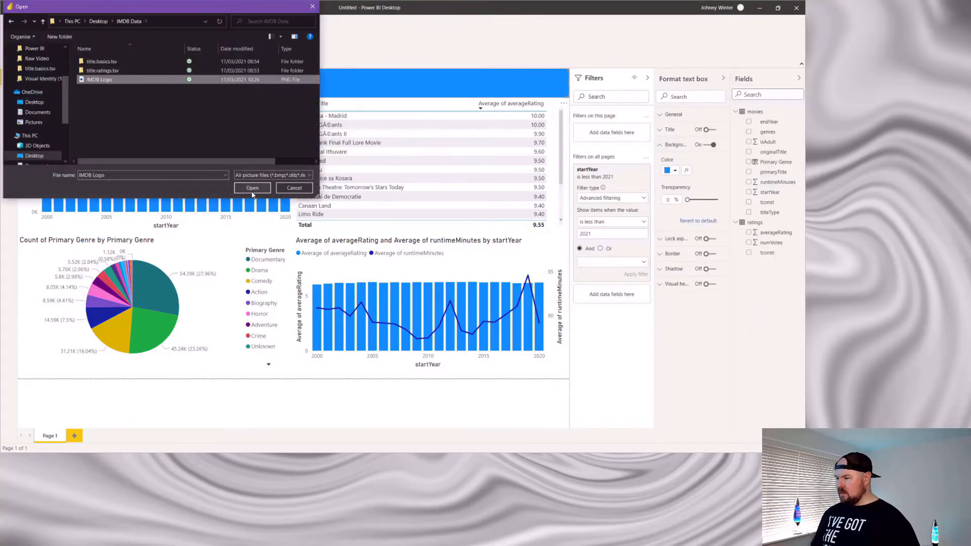
click(252, 188)
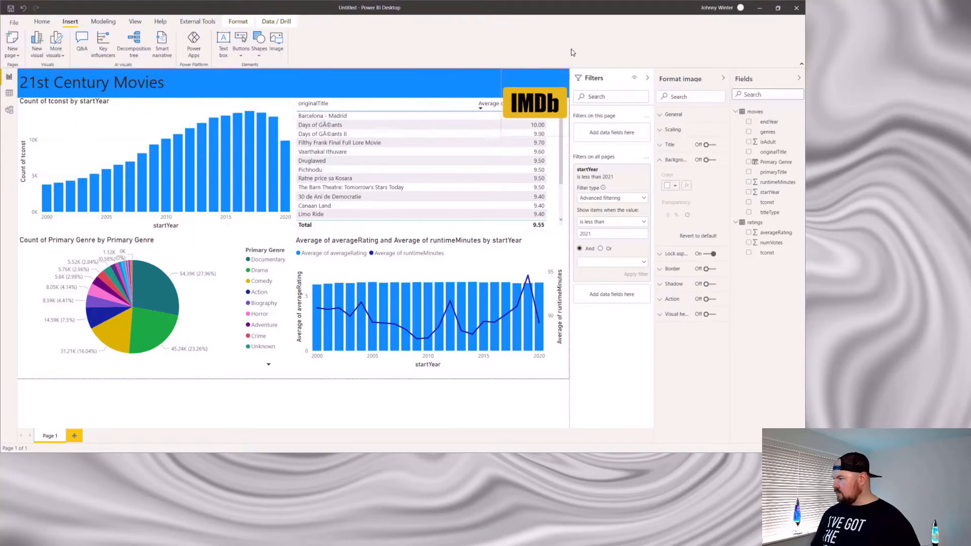